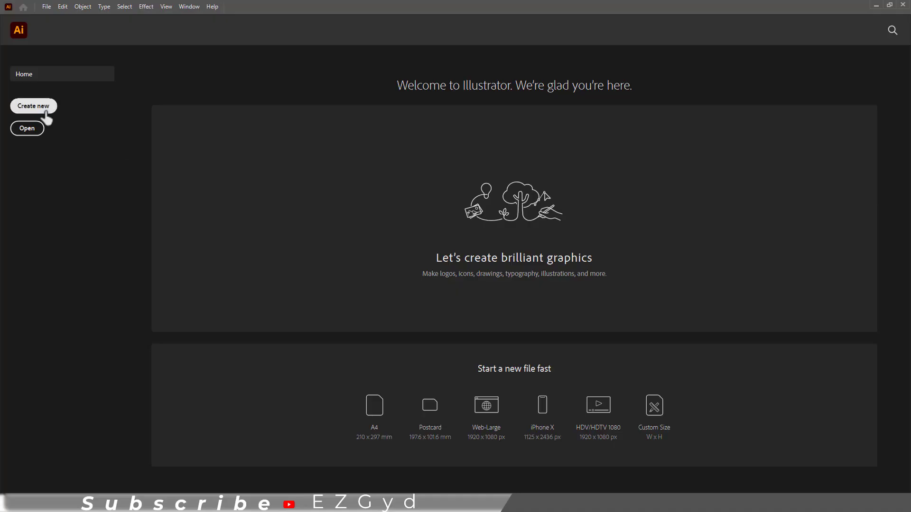
Start a new document from the Web-Large 1920 × 1080 px preset
left_click(46, 113)
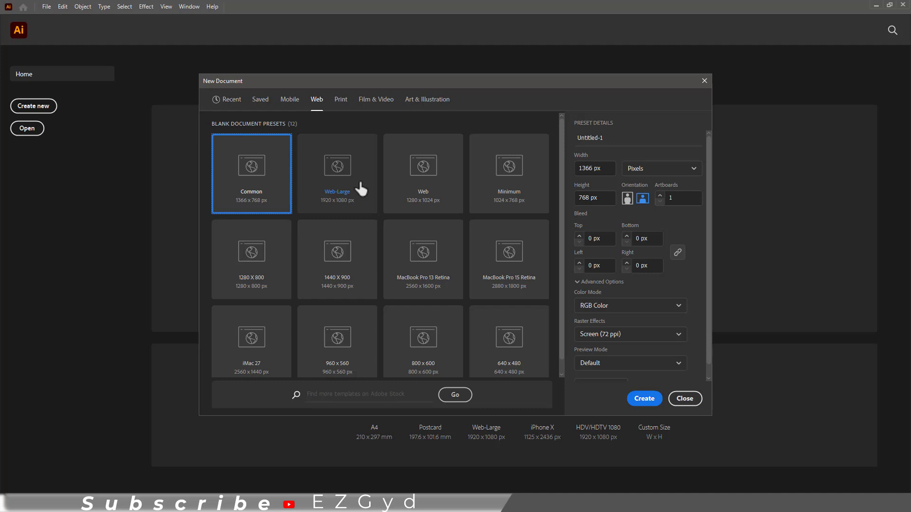
left_click(358, 187)
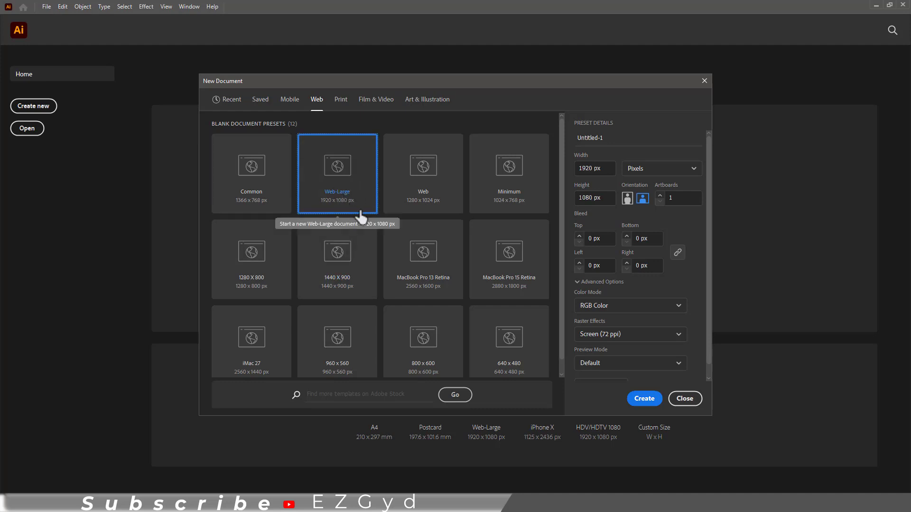
Create the document and draw a 121 × 121 px white circle near the top-left, with no outline
left_click(650, 400)
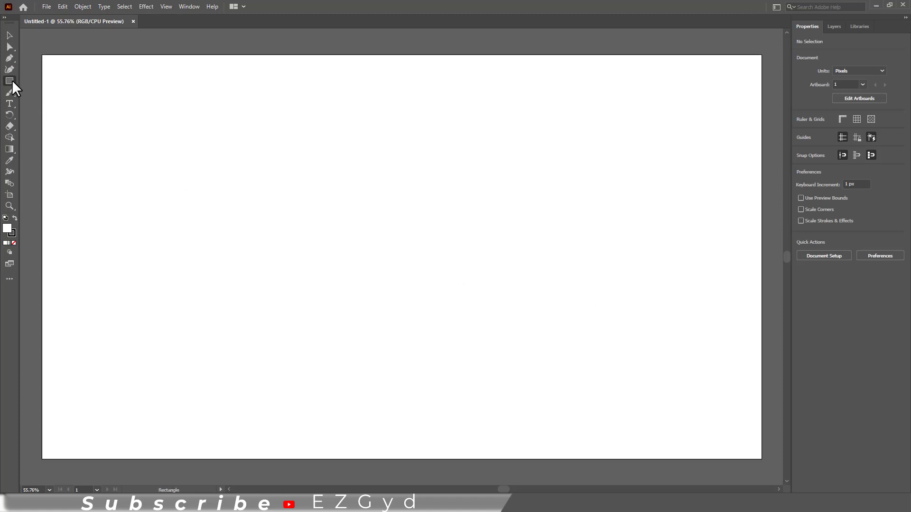
left_click_drag(13, 80, 38, 94)
left_click_drag(143, 130, 187, 175)
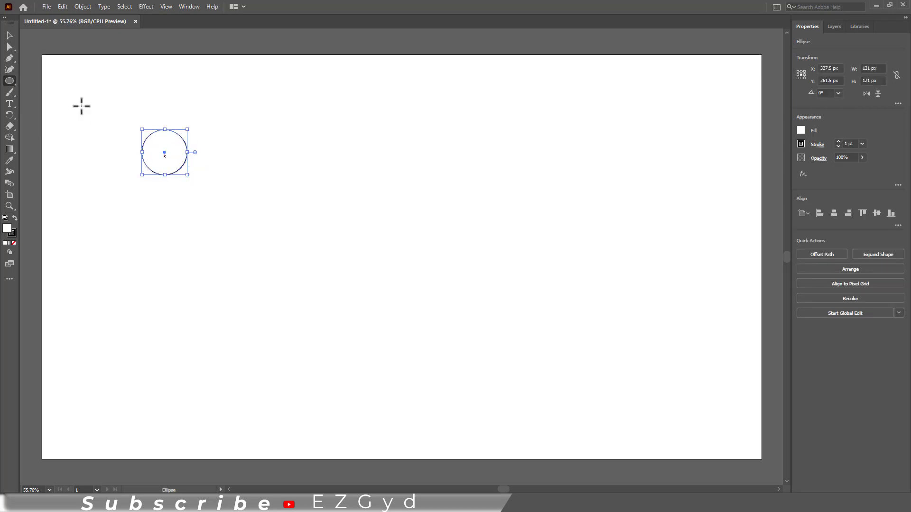
left_click(10, 35)
left_click(863, 145)
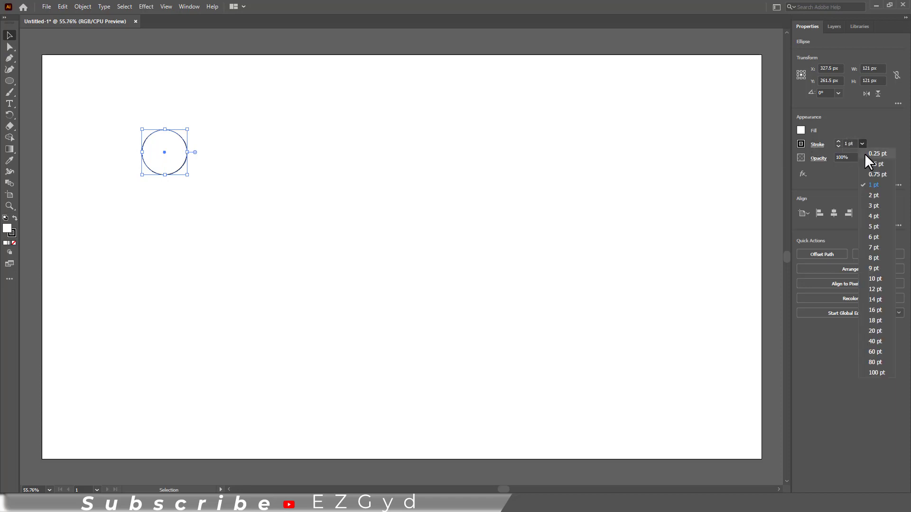
left_click(862, 154)
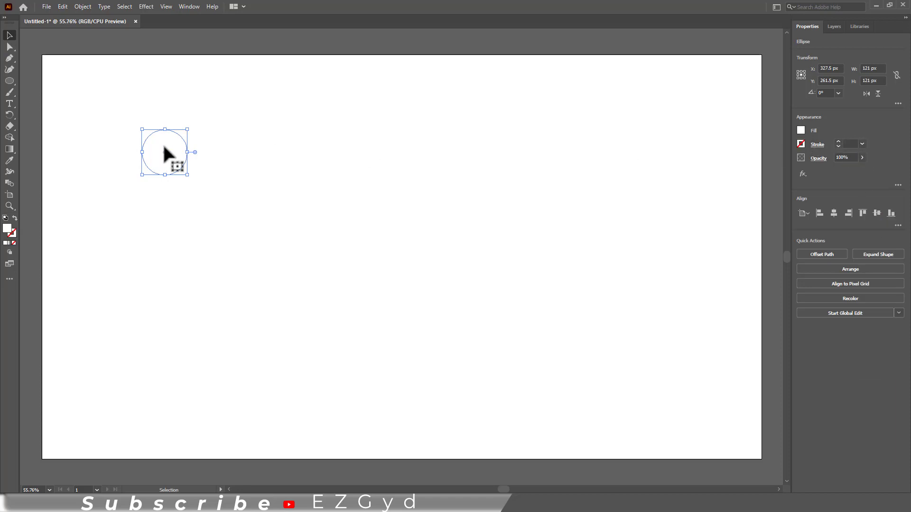
Give the circle a linear gradient with a pink left stop and a magenta right stop
double_click(10, 149)
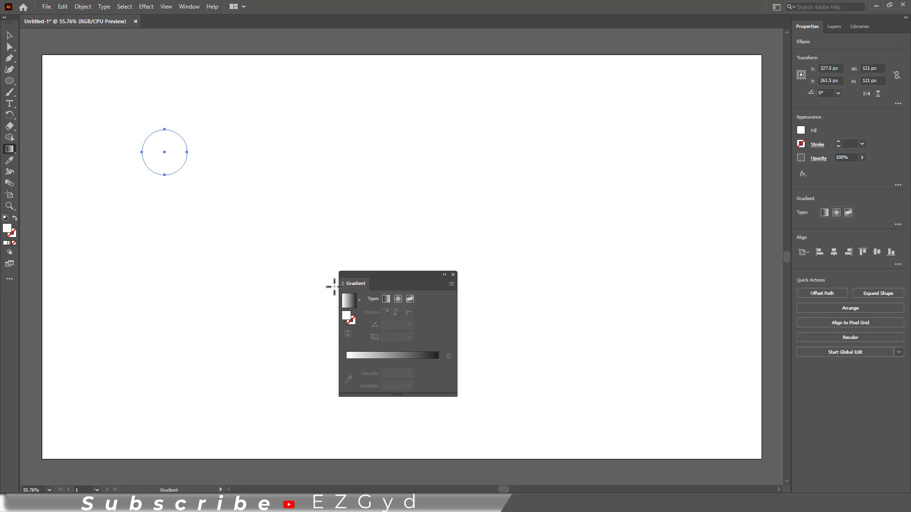
left_click(350, 305)
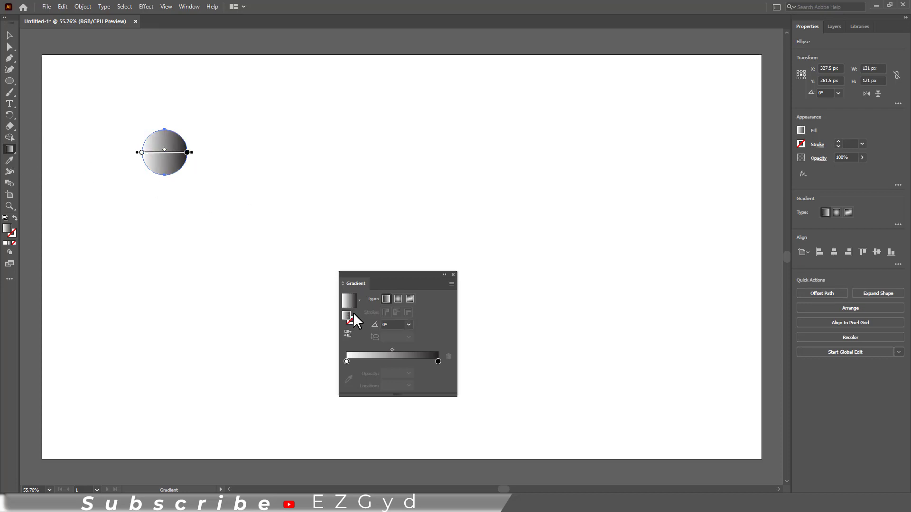
double_click(346, 361)
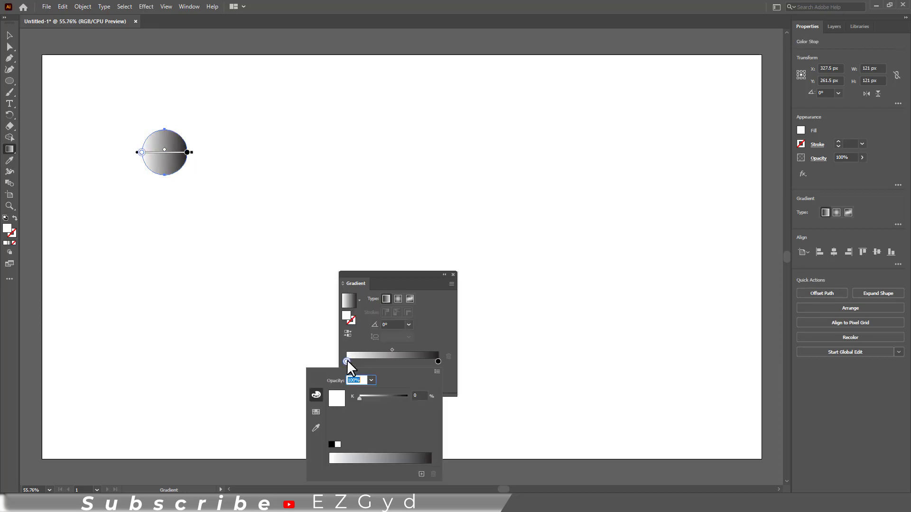
left_click(316, 412)
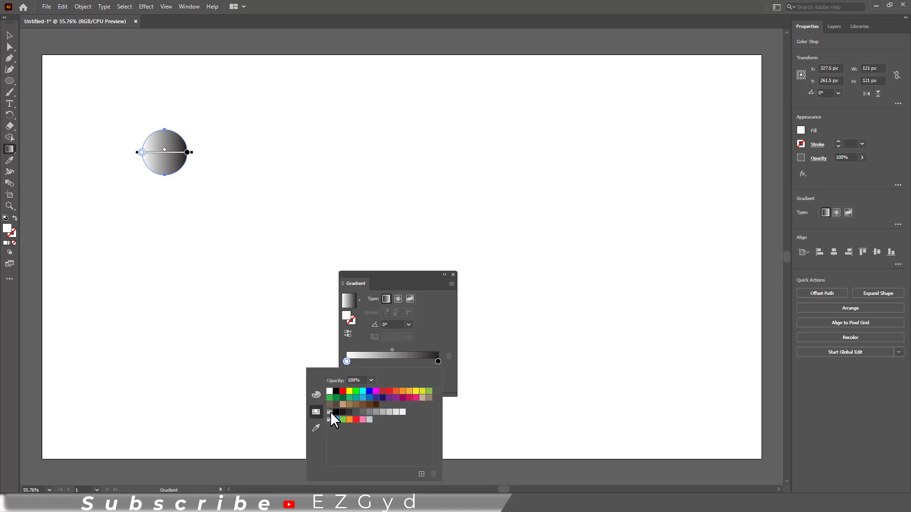
left_click(363, 420)
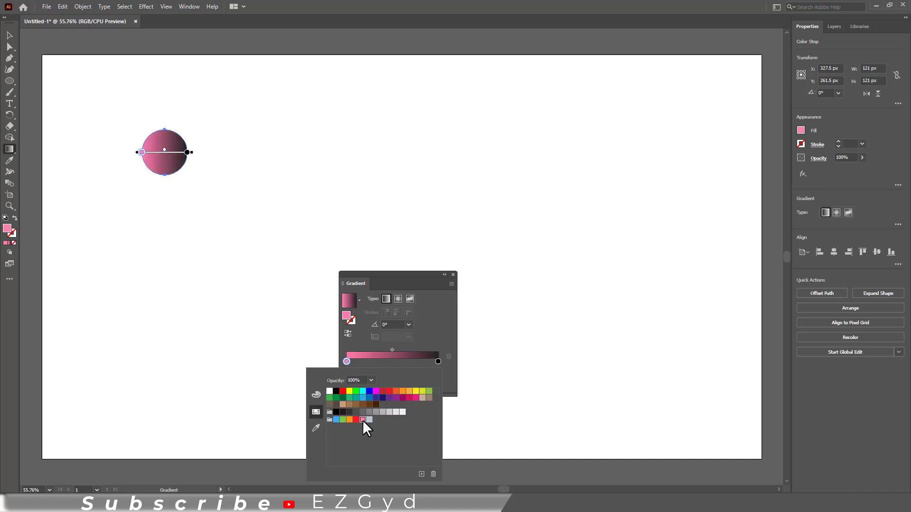
left_click(437, 321)
double_click(438, 361)
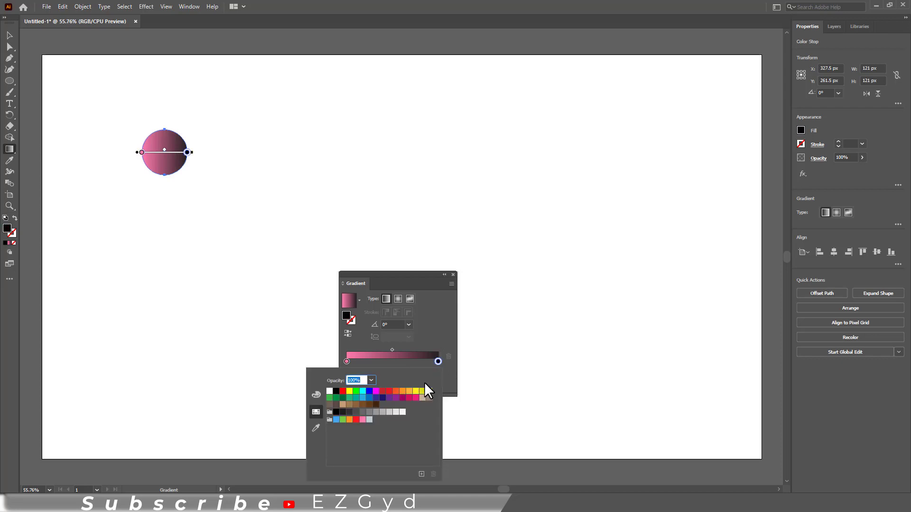
left_click(403, 398)
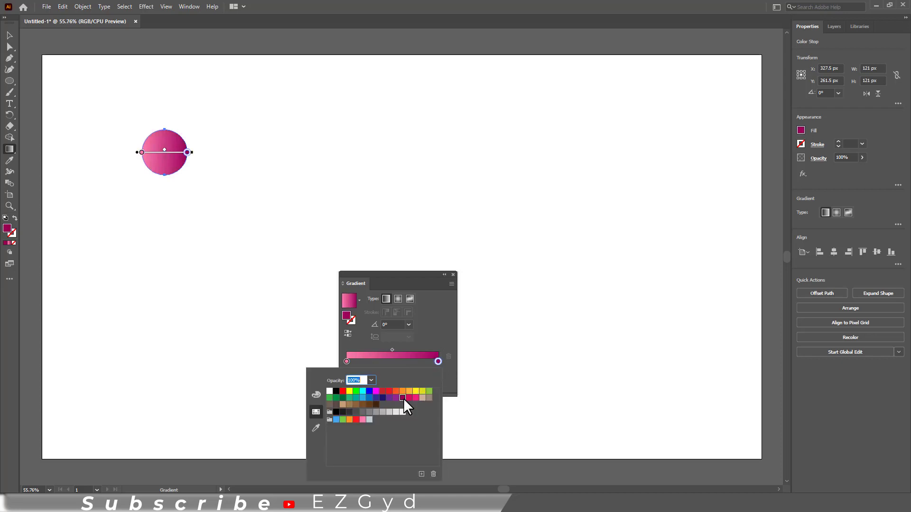
left_click(434, 319)
Move the circle into the artboard's top-left corner, aligned left and top to the artboard
left_click(453, 274)
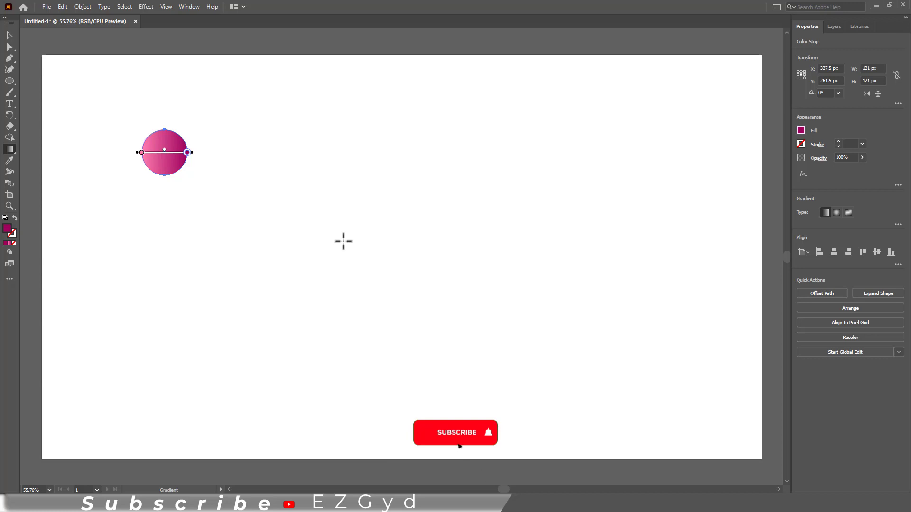
left_click(9, 35)
left_click(161, 166)
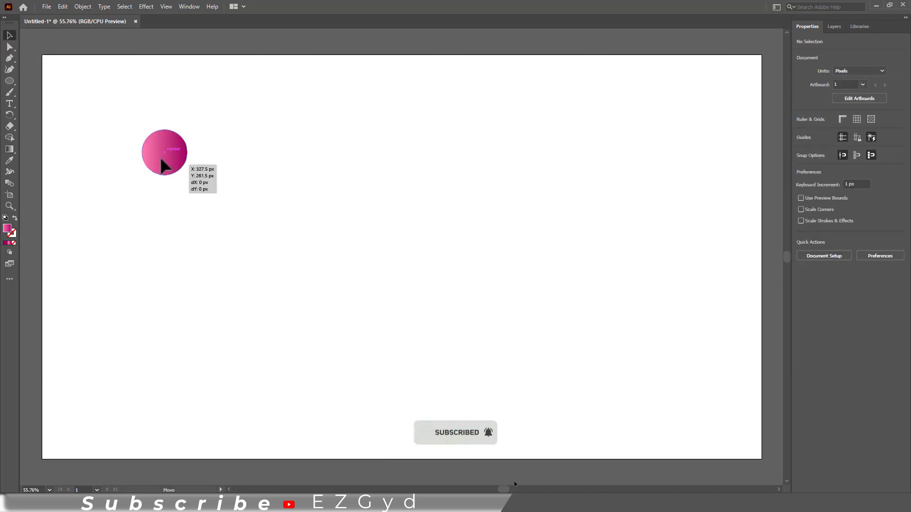
left_click_drag(161, 166, 66, 94)
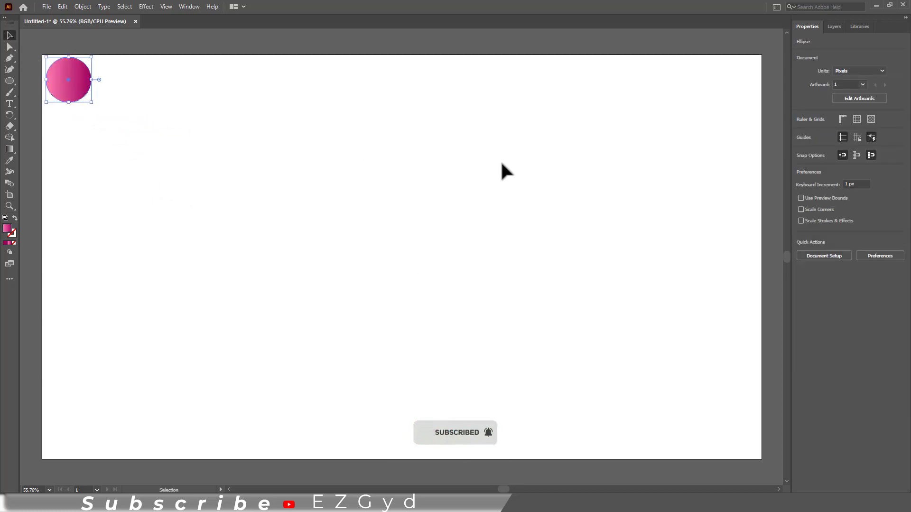
left_click(820, 267)
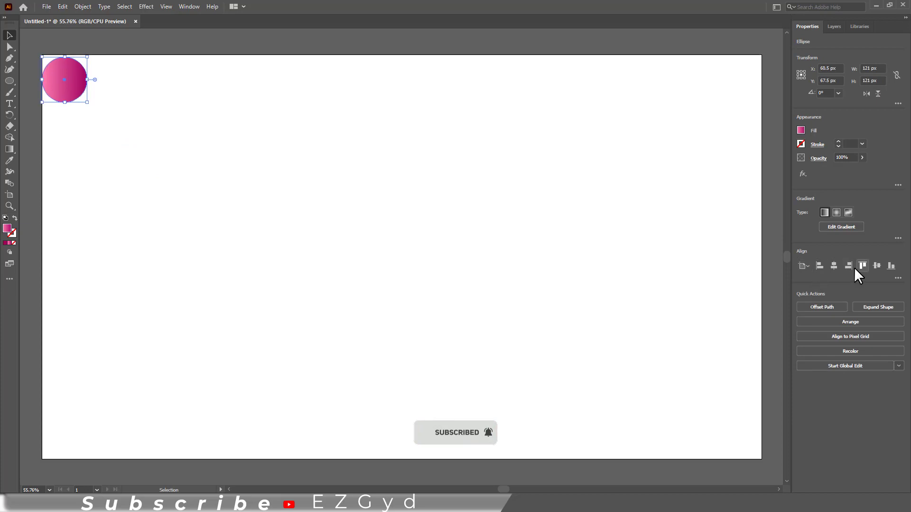
left_click(857, 268)
Alt-drag a copy of the circle straight down and select both circles
left_click(132, 147)
left_click(68, 95)
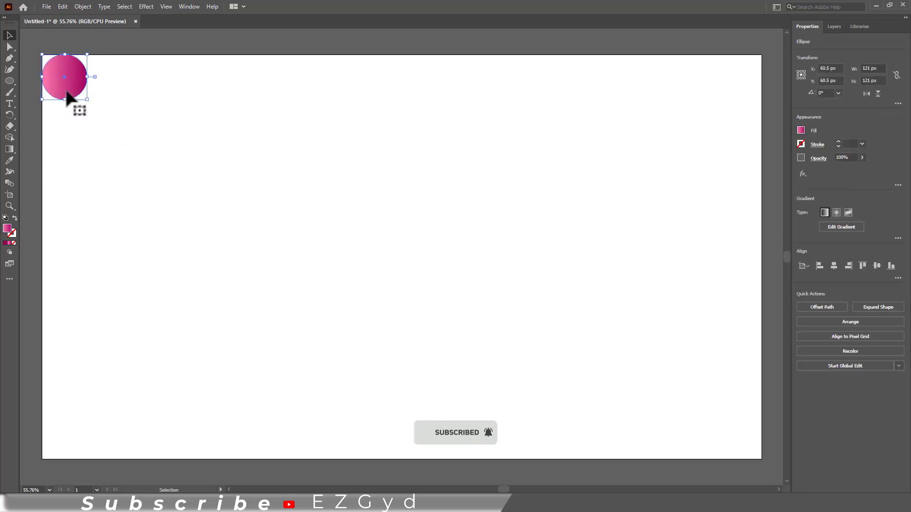
left_click_drag(67, 95, 70, 190)
left_click(112, 83)
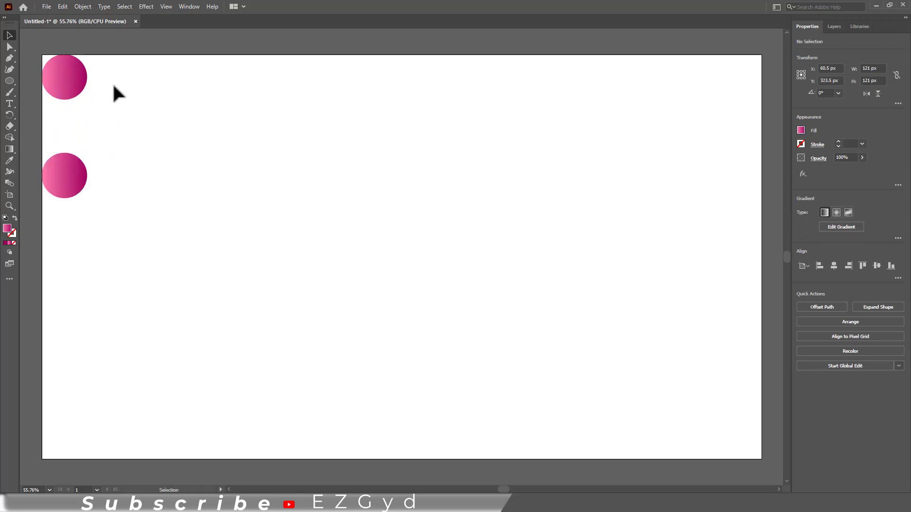
left_click_drag(115, 59, 57, 198)
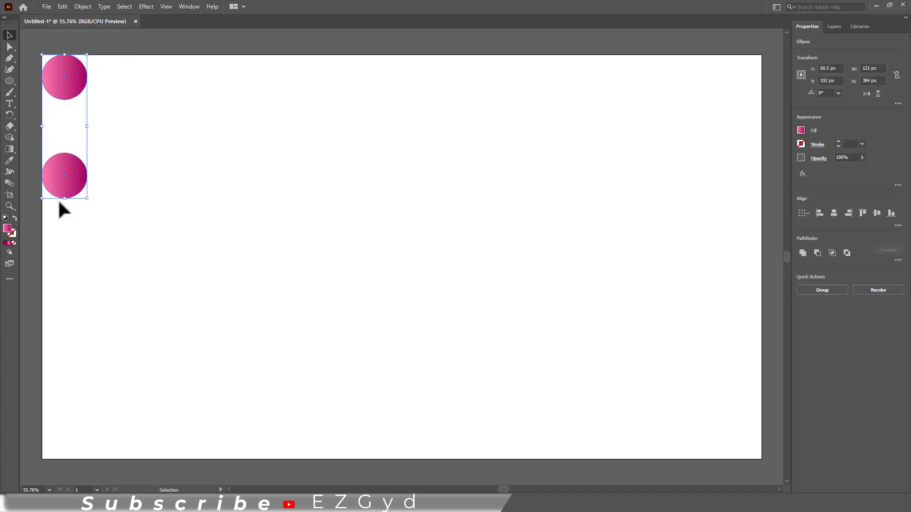
Set Blend Options spacing to Specified Steps (500)
left_click(80, 7)
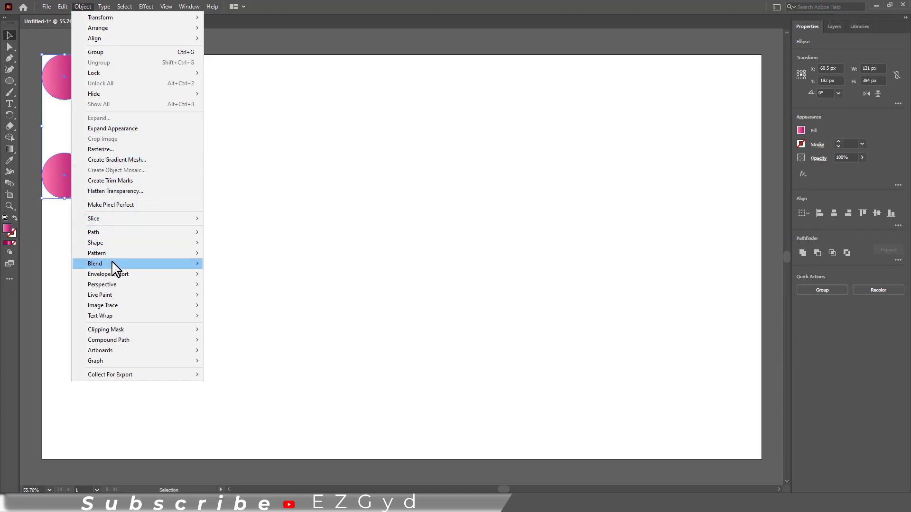
mouse_move(117, 265)
left_click(227, 288)
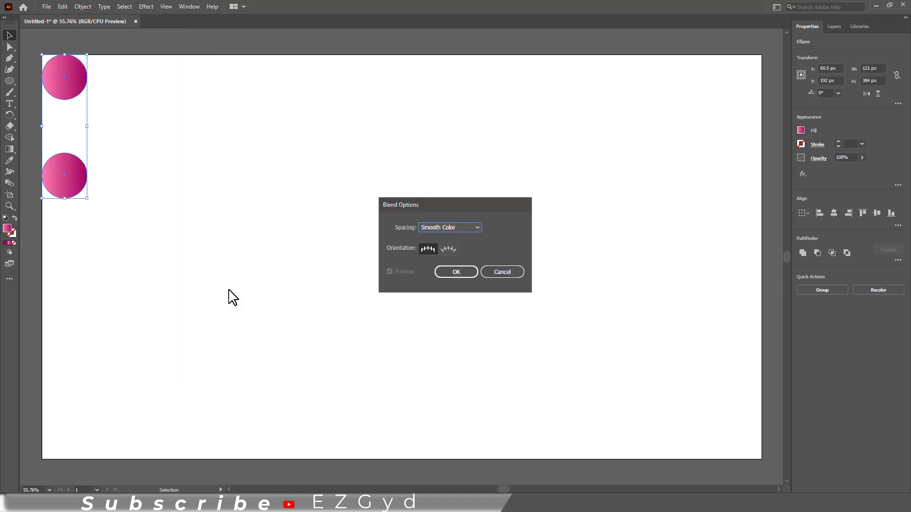
left_click(439, 229)
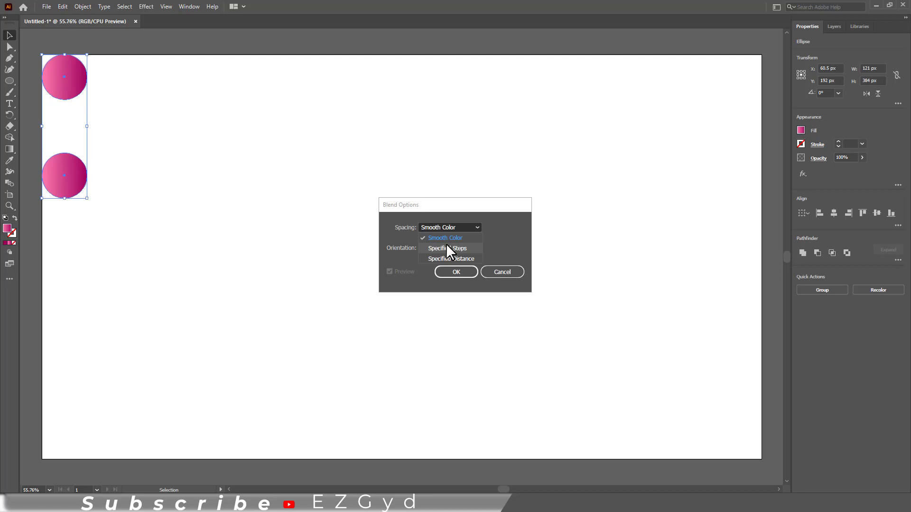
left_click(447, 246)
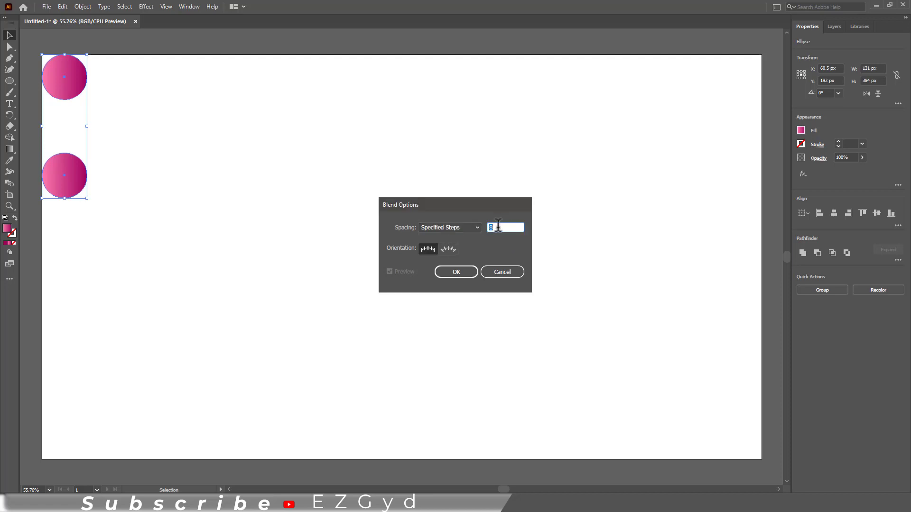
left_click(457, 272)
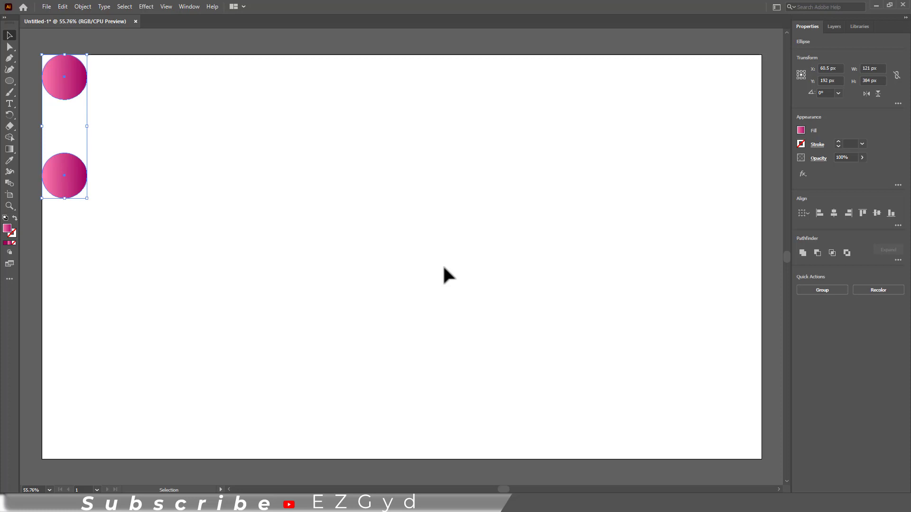
Make a blend between the two circles, forming a vertical pink capsule
left_click(83, 6)
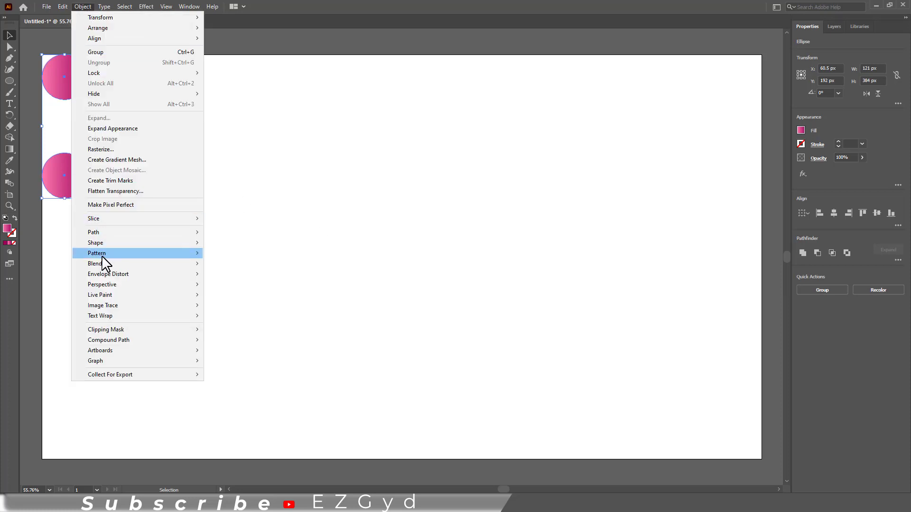
mouse_move(105, 265)
left_click(233, 263)
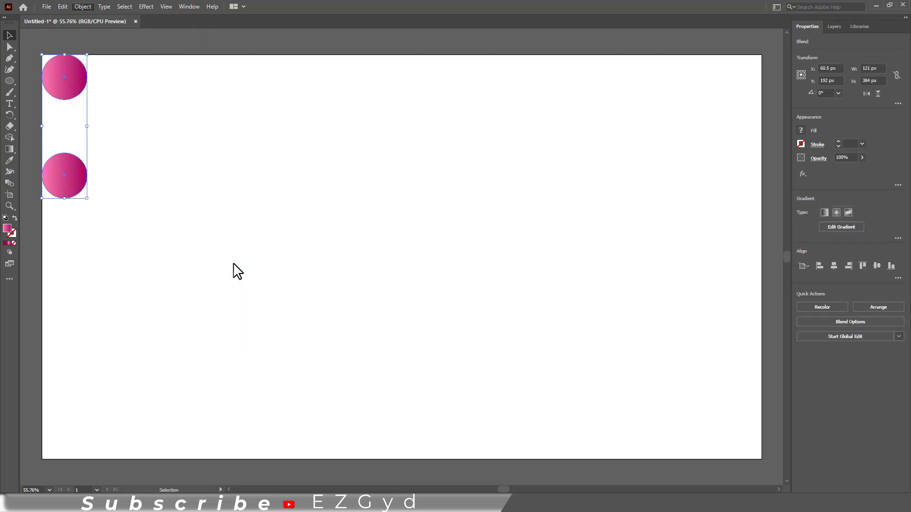
left_click(156, 184)
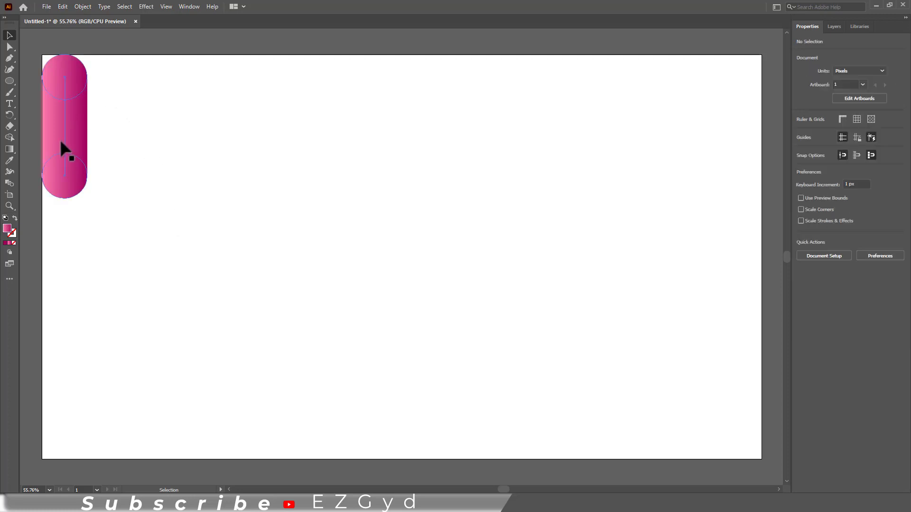
Type a letter J, enlarge it to 972 pt and move it to the artboard centre
left_click(10, 103)
left_click(214, 178)
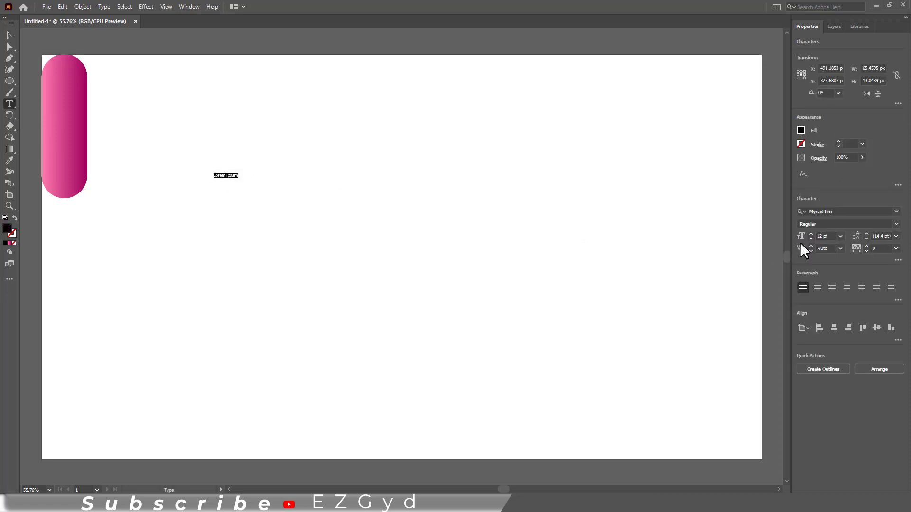
left_click(841, 235)
left_click(850, 405)
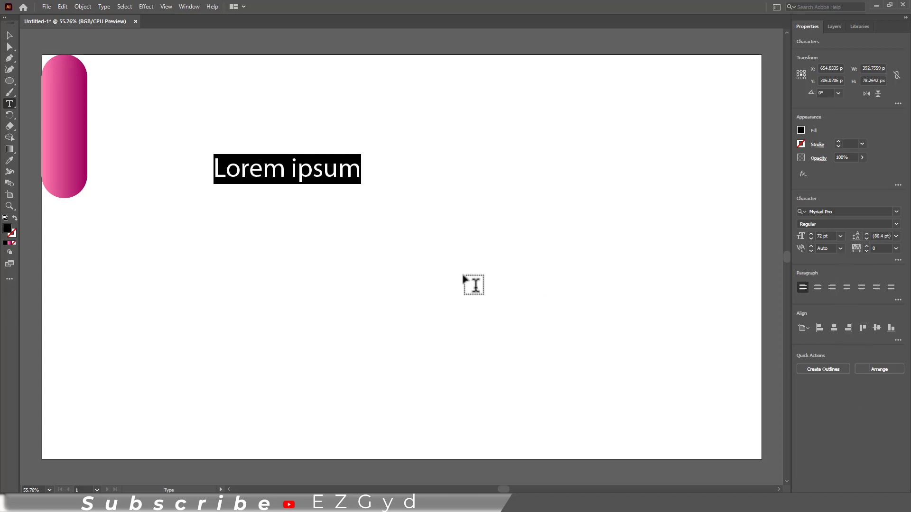
type("J")
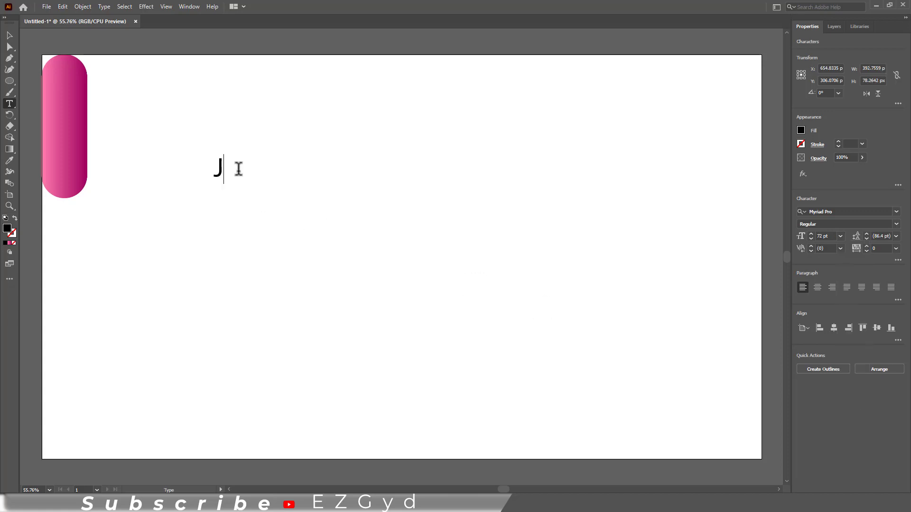
left_click(8, 35)
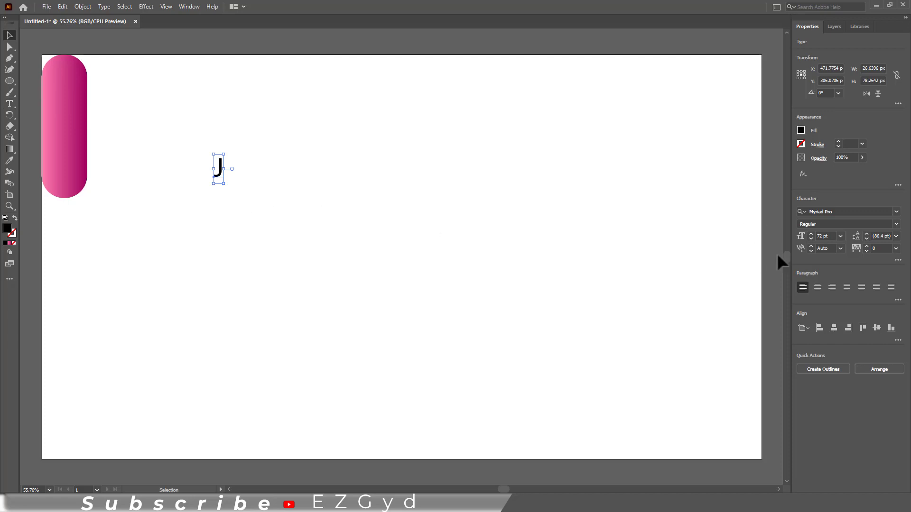
left_click(821, 236)
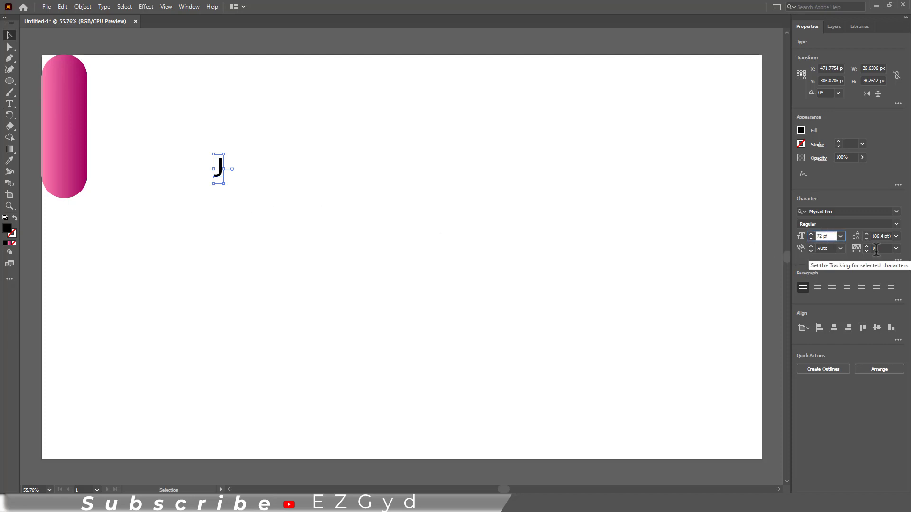
type("9")
key("Return")
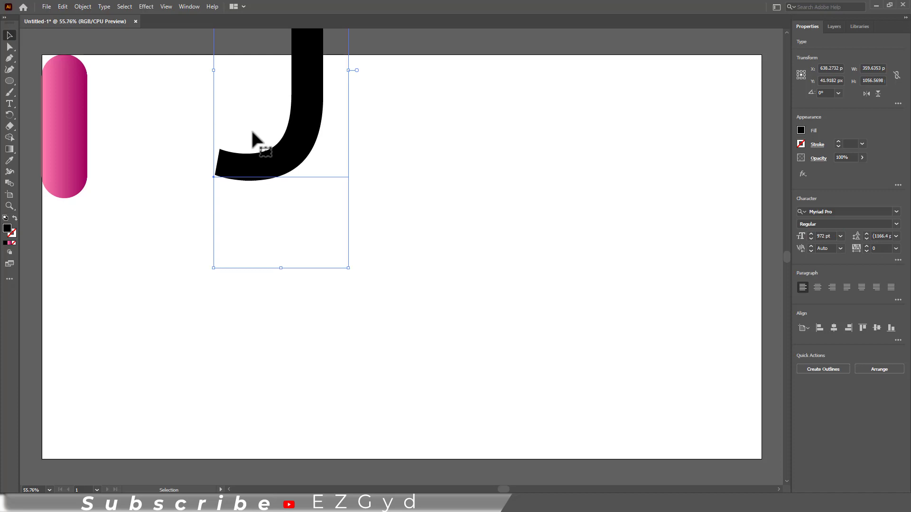
left_click_drag(252, 134, 381, 309)
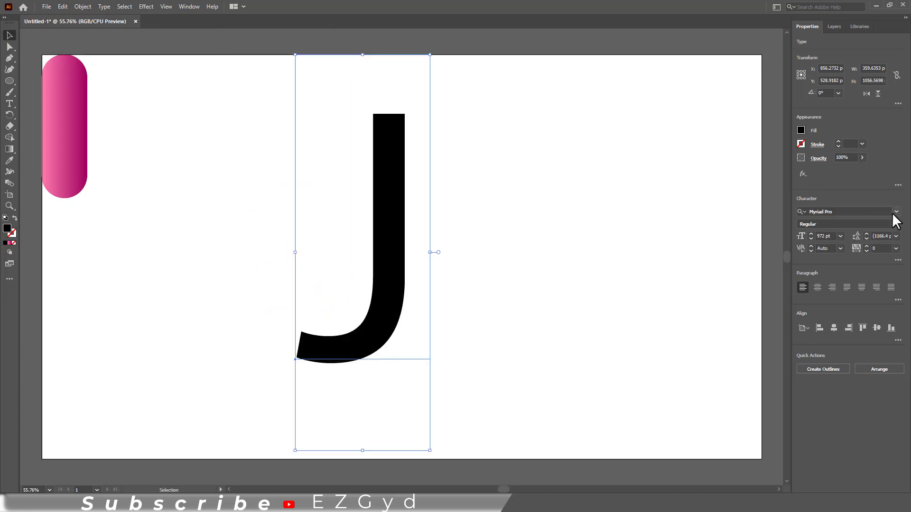
Set the J's font to Montserrat Black Italic
left_click(896, 212)
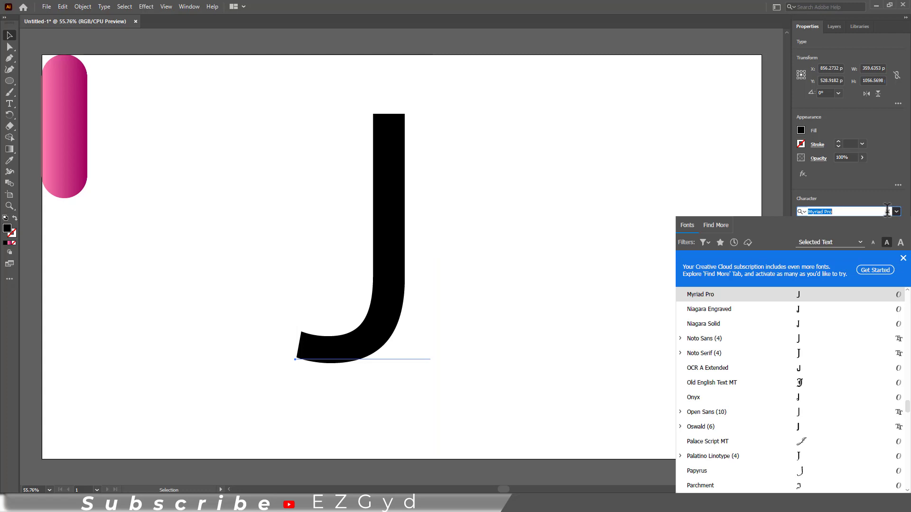
type("montserra")
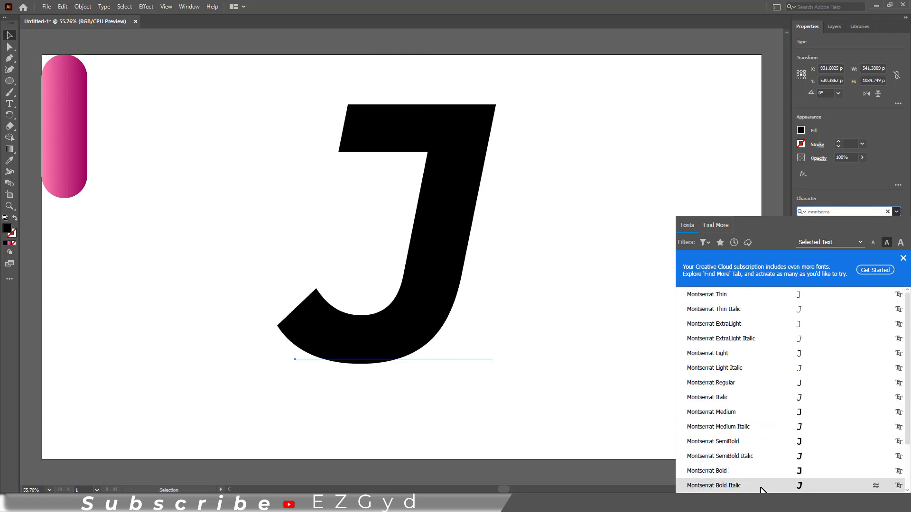
scroll(762, 489, "down", 1)
scroll(768, 489, "down", 1)
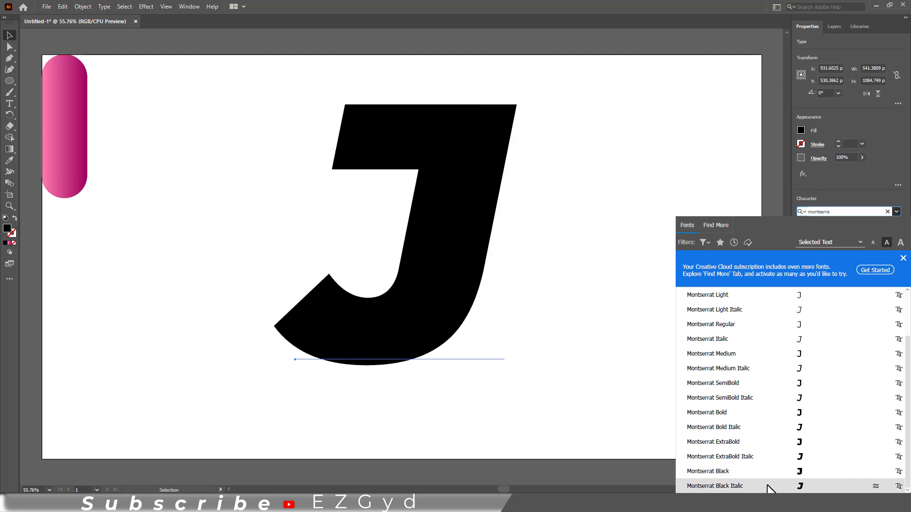
left_click(768, 488)
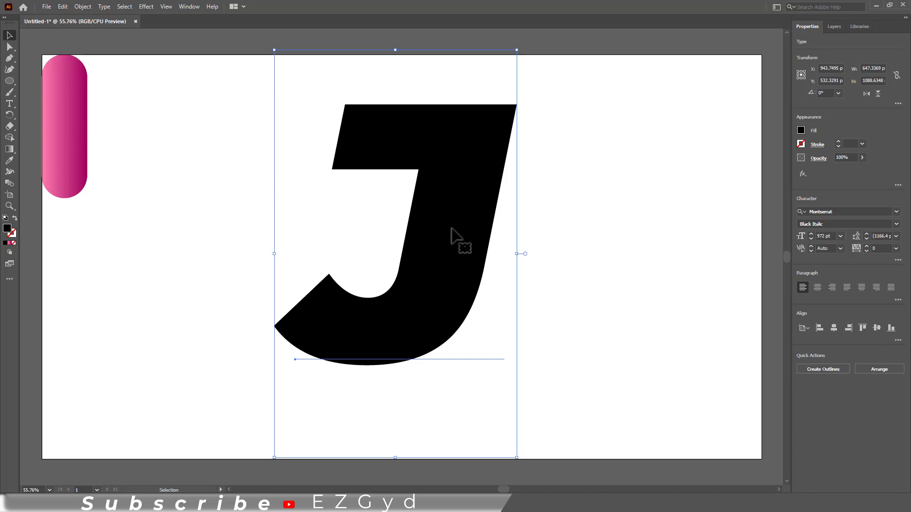
Create outlines from the J, ungroup it and release its compound path
right_click(444, 183)
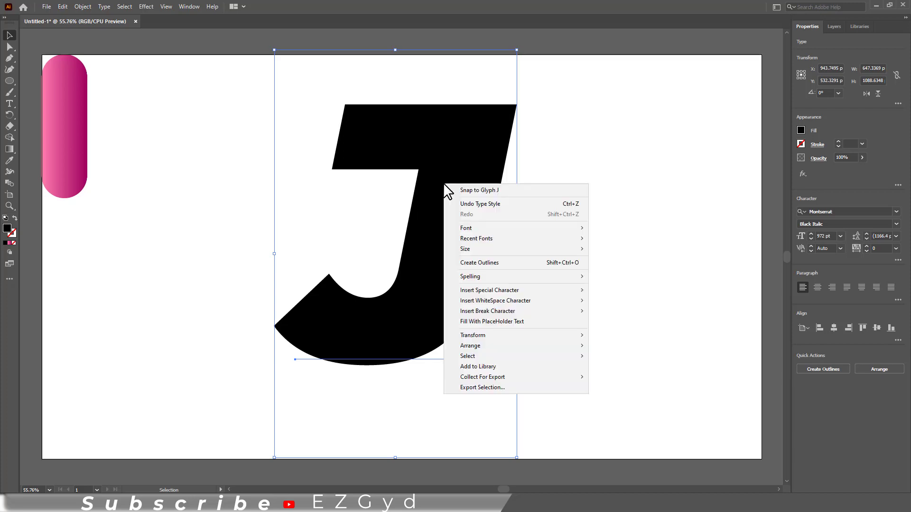
left_click(473, 263)
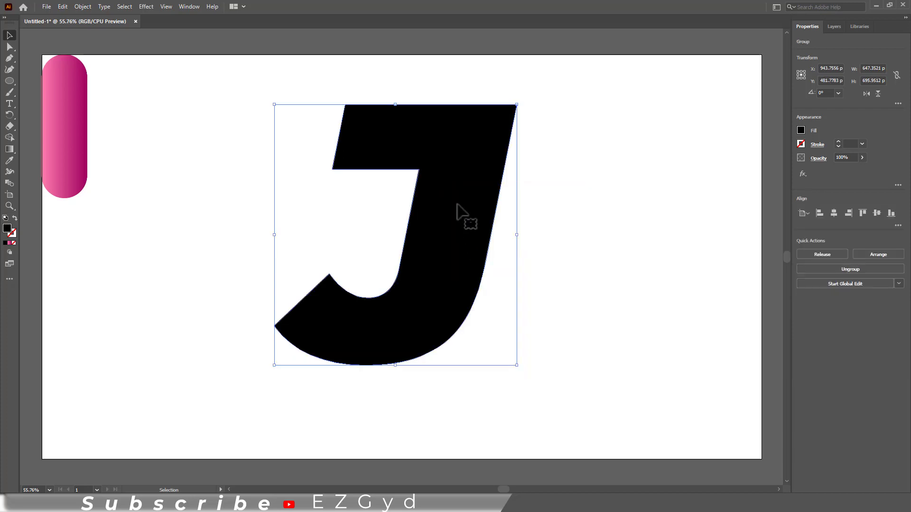
right_click(452, 180)
left_click(472, 260)
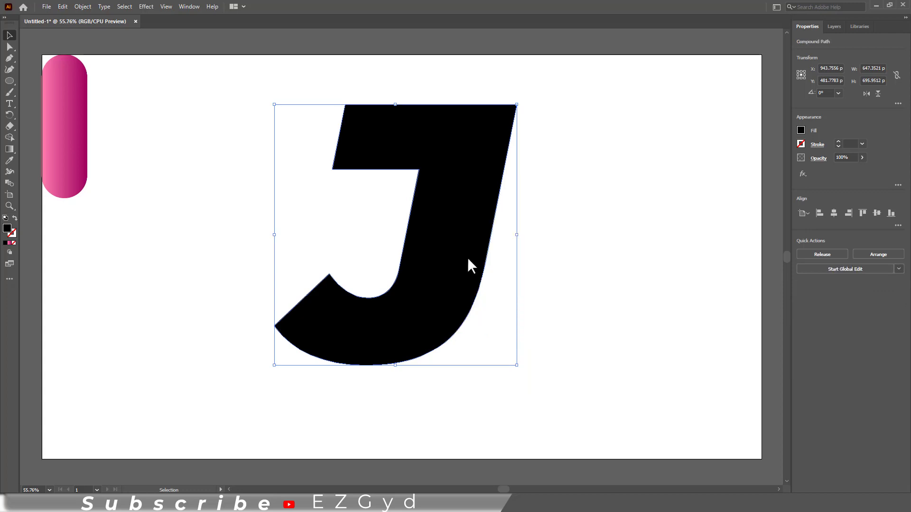
right_click(433, 166)
left_click(464, 235)
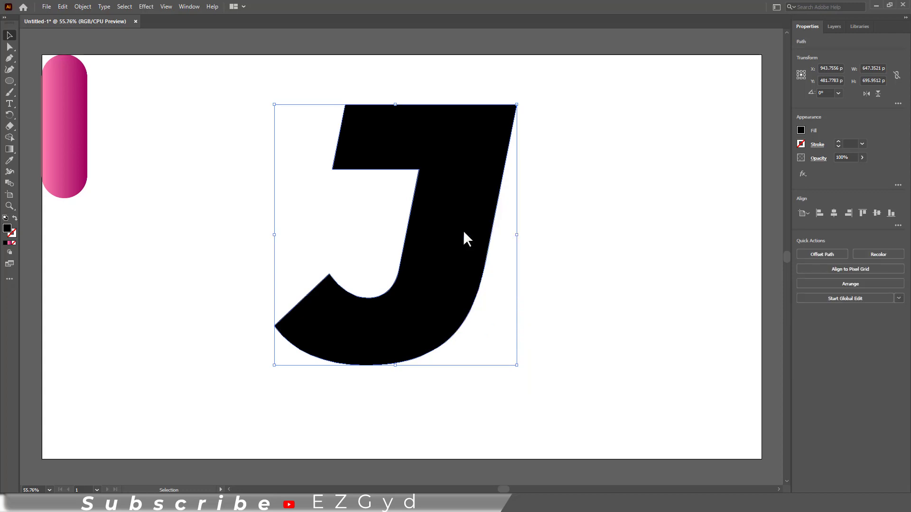
Remove the J's fill and give it a 1 pt stroke
left_click(801, 132)
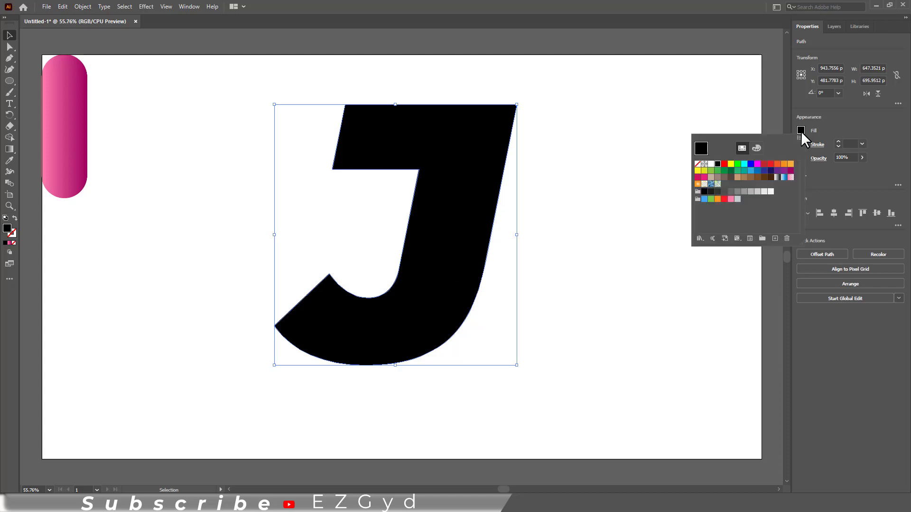
left_click(697, 164)
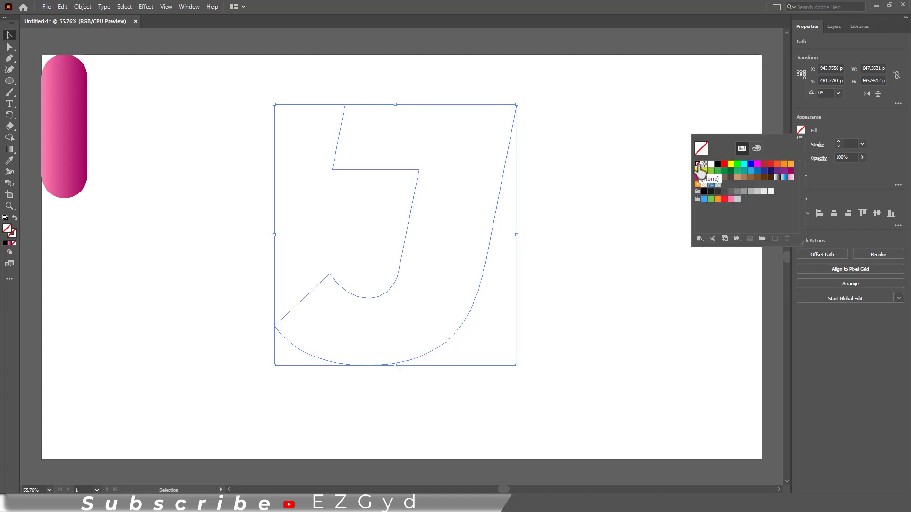
left_click(858, 143)
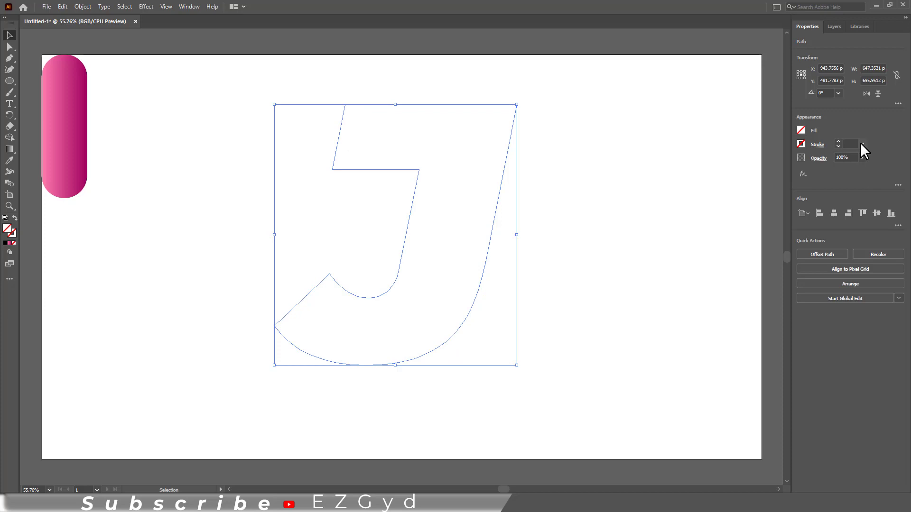
left_click(863, 144)
left_click(867, 184)
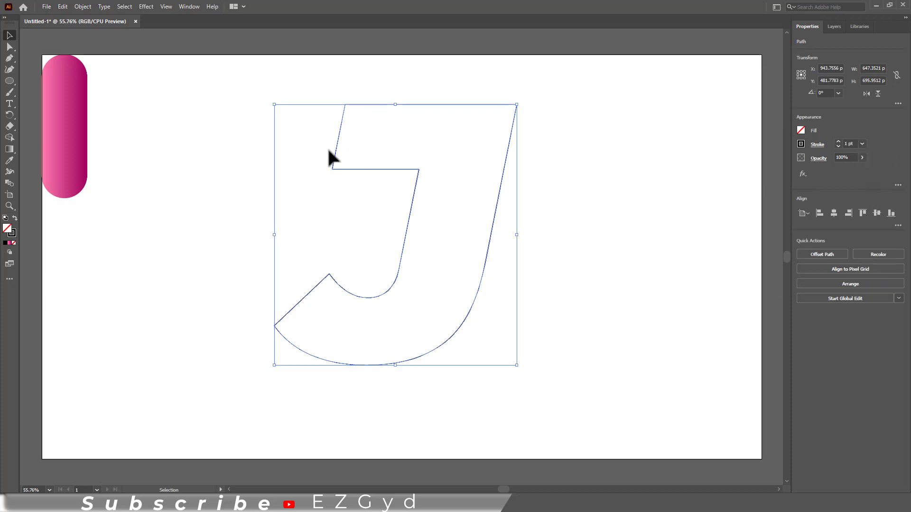
Delete the J's crossbar and inner-curve anchors, then round its bottom-left corner into a hook
left_click(9, 47)
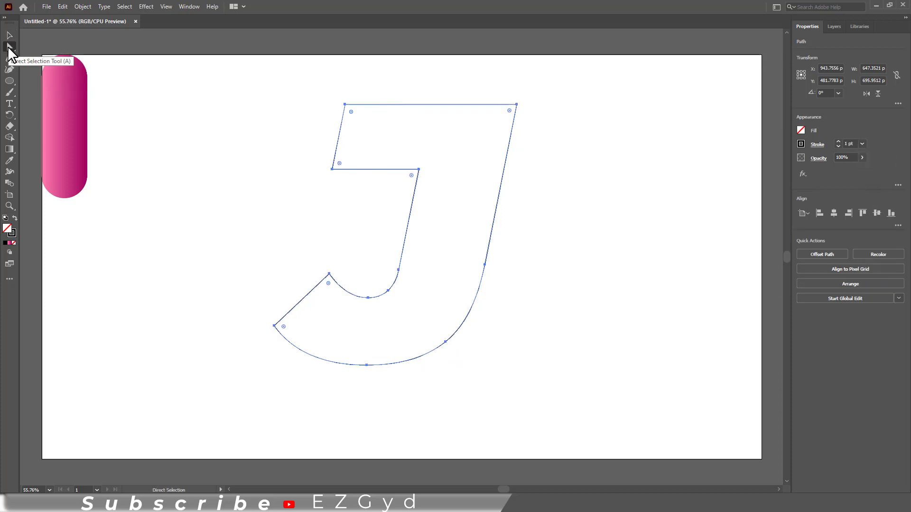
left_click_drag(300, 154, 442, 201)
key("Delete")
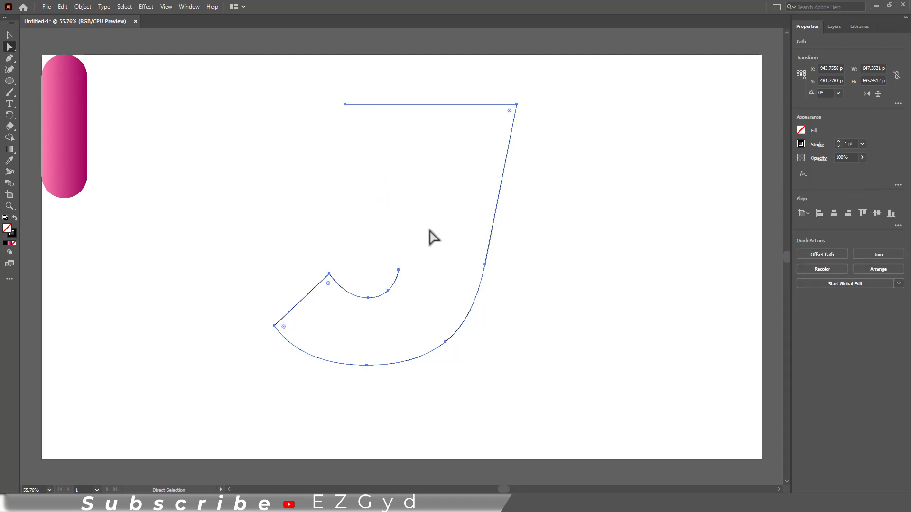
left_click_drag(427, 241, 366, 328)
key("Delete")
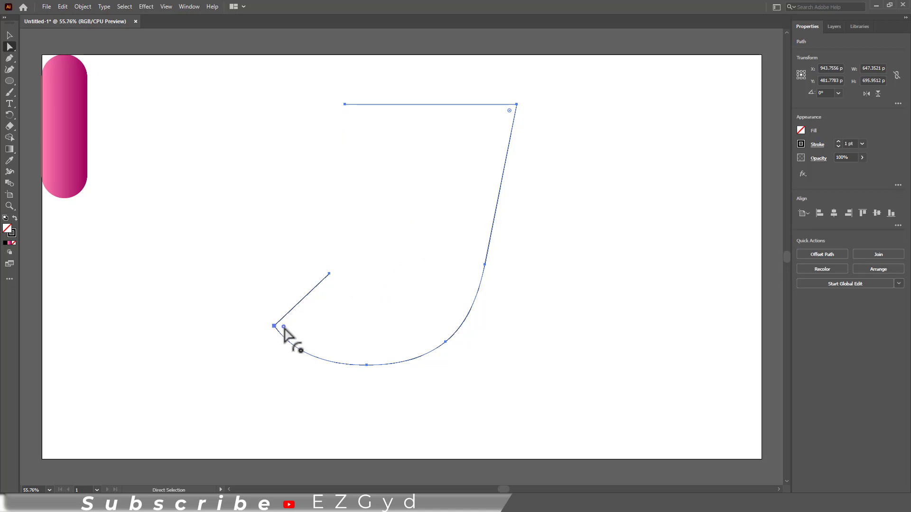
left_click_drag(284, 328, 393, 359)
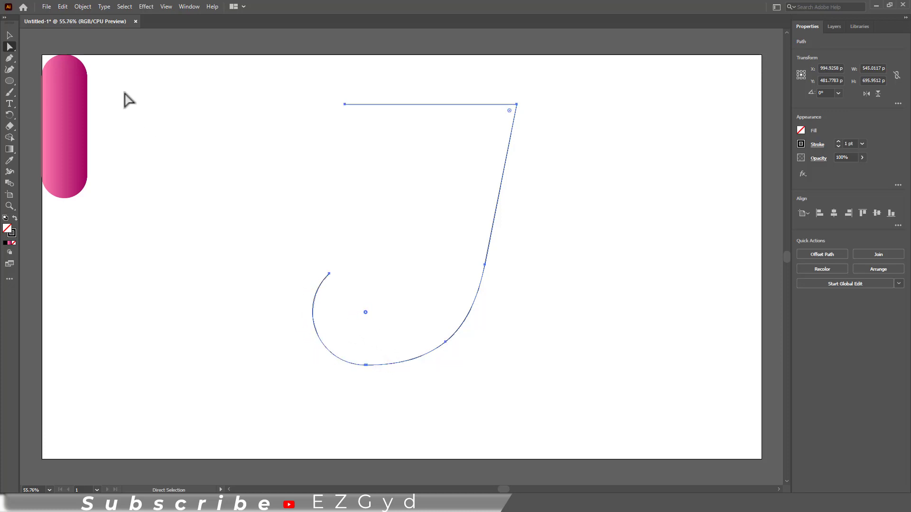
left_click(10, 35)
left_click(440, 227)
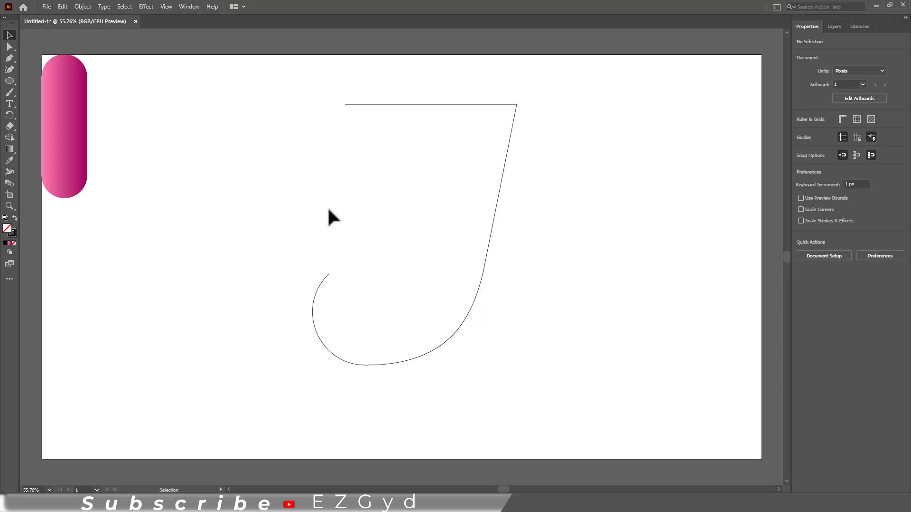
Replace the pink blend's spine with the J path using Object > Blend > Replace Spine
left_click(65, 141)
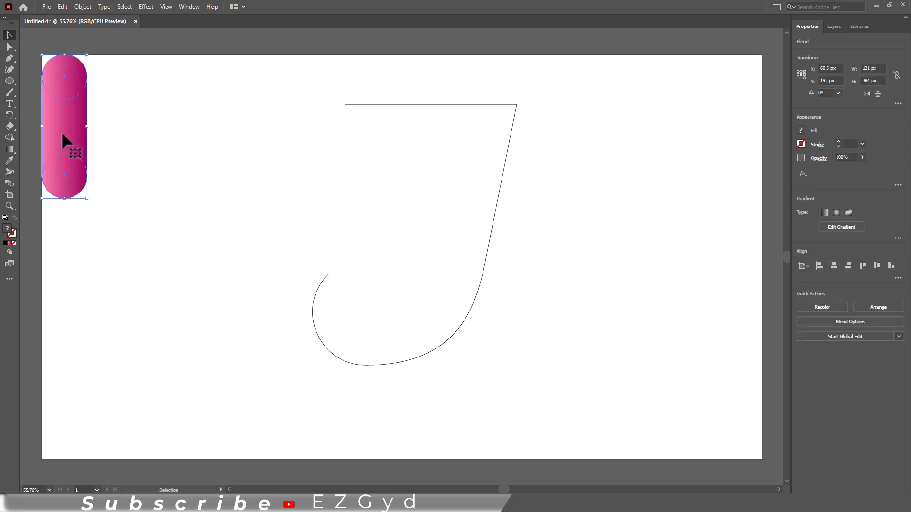
left_click(316, 284, "shift")
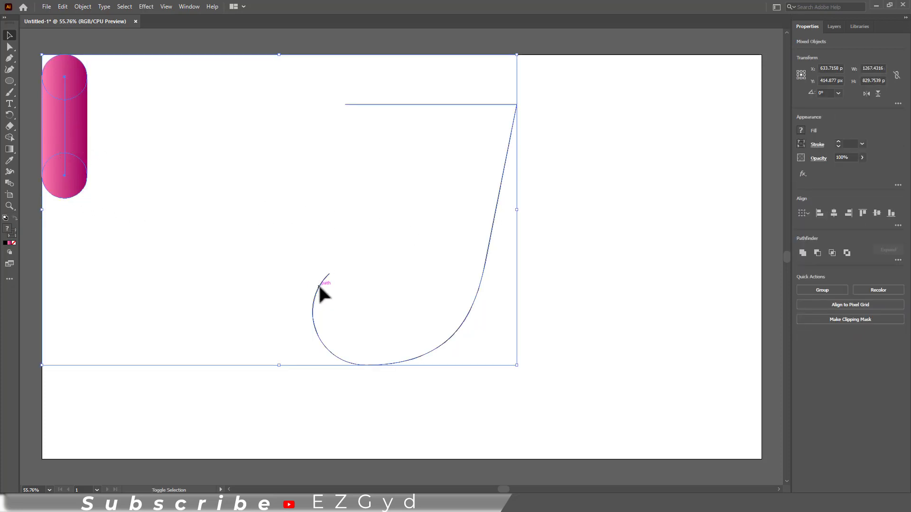
left_click(83, 7)
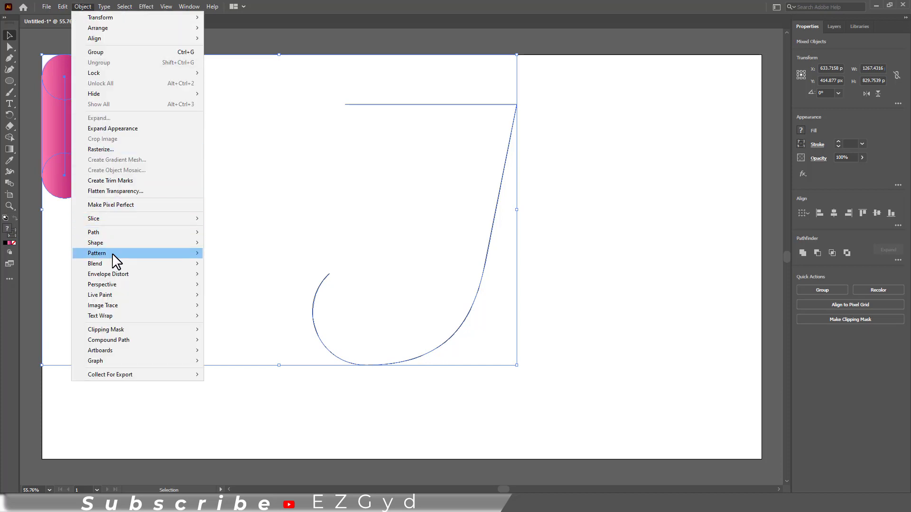
mouse_move(116, 264)
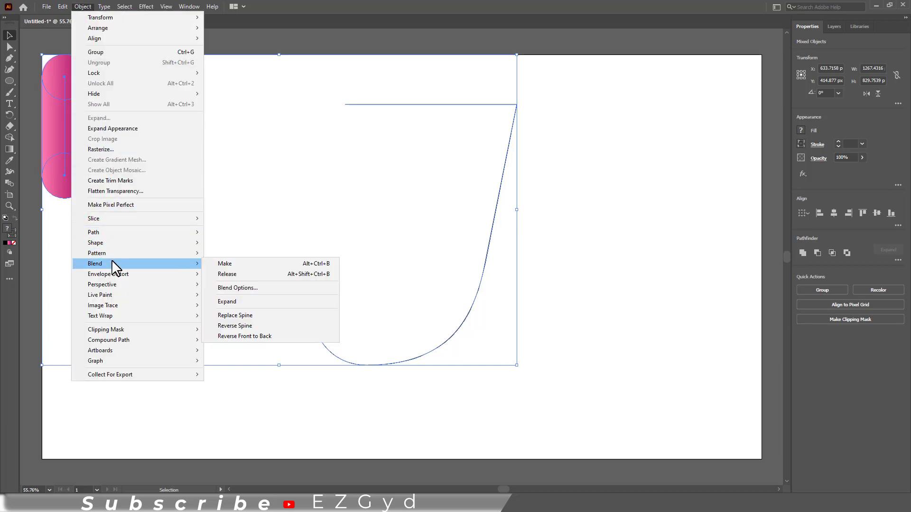
left_click(243, 315)
left_click(226, 266)
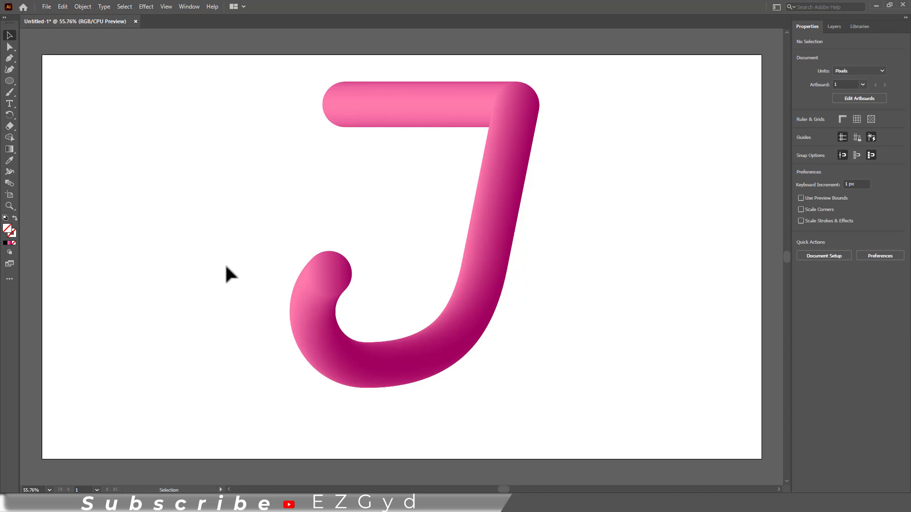
left_click(457, 111)
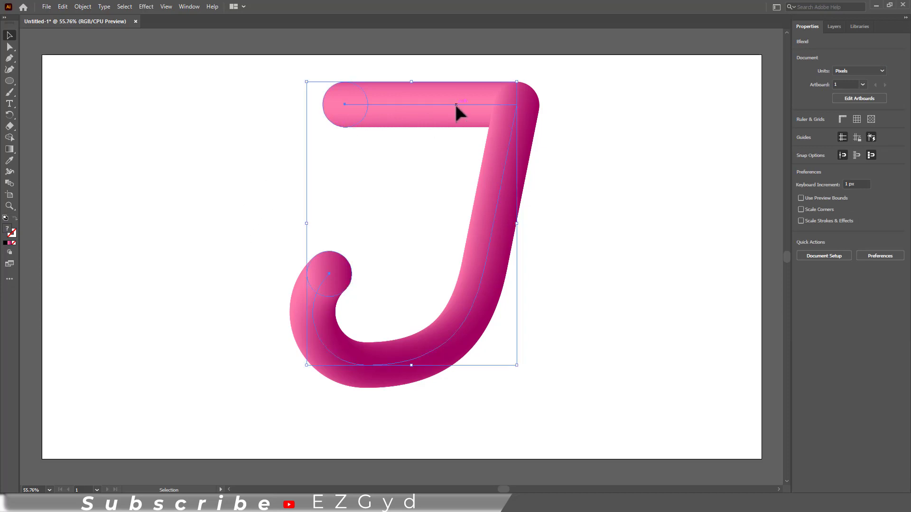
Apply Roughen to the pink J with Size 50% and Detail 60/in
left_click(148, 6)
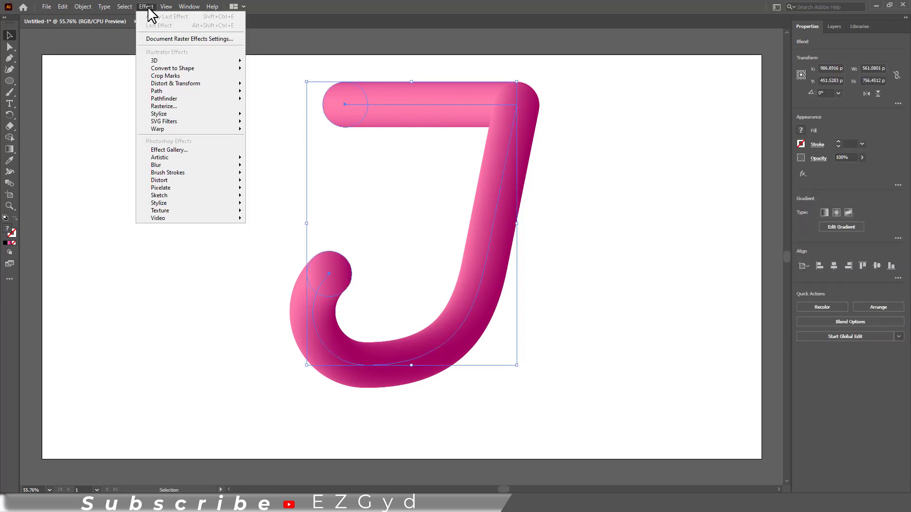
mouse_move(164, 83)
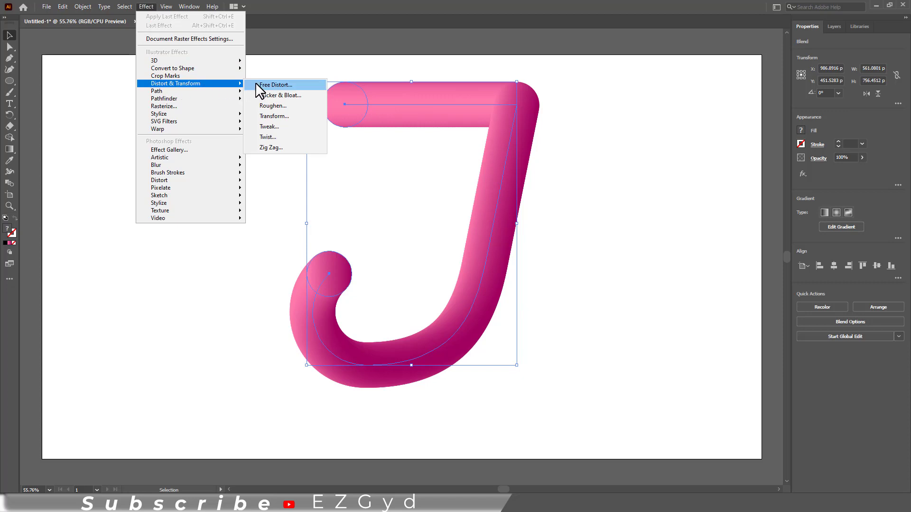
left_click(275, 115)
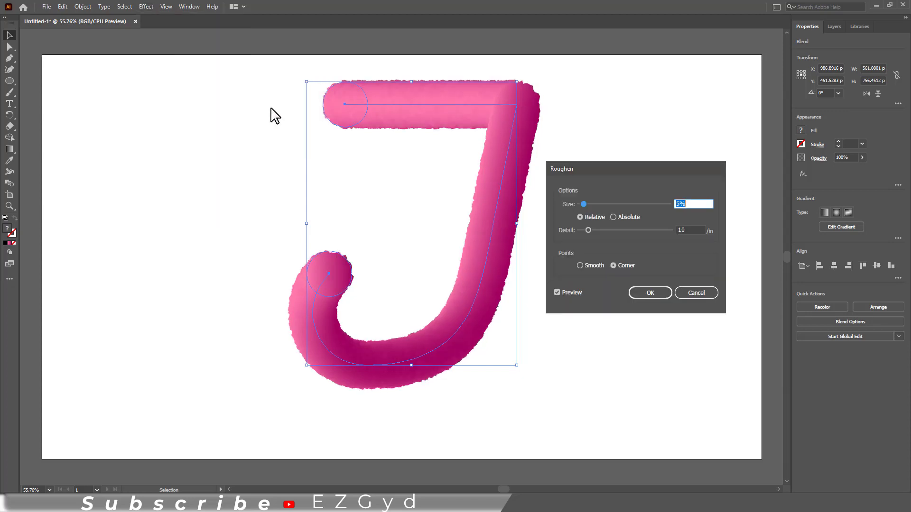
type("50")
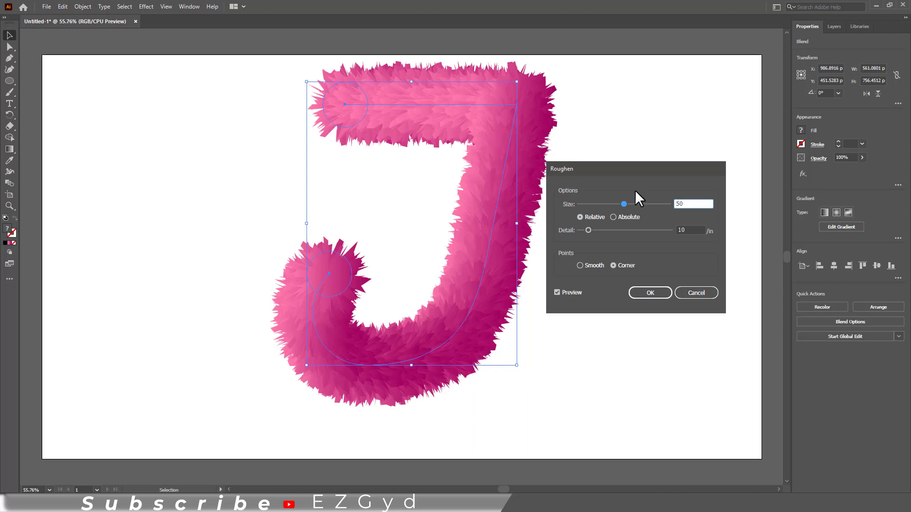
left_click_drag(588, 230, 634, 230)
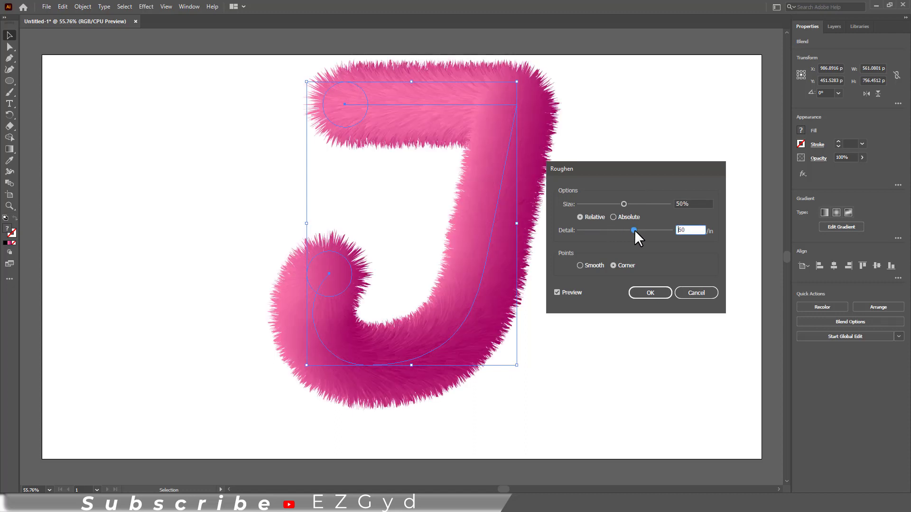
left_click(642, 292)
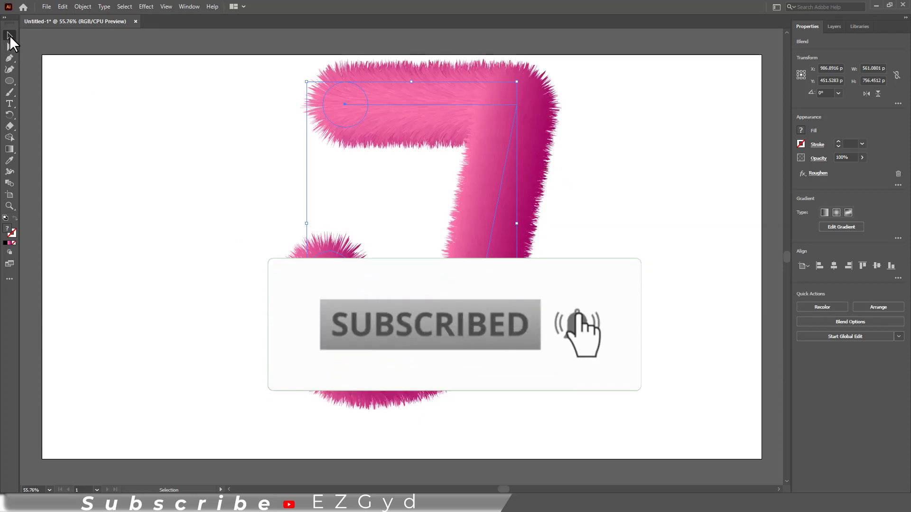
Scale the furry J down to roughly 376 × 507 px and centre it
left_click(90, 102)
key("ctrl+a")
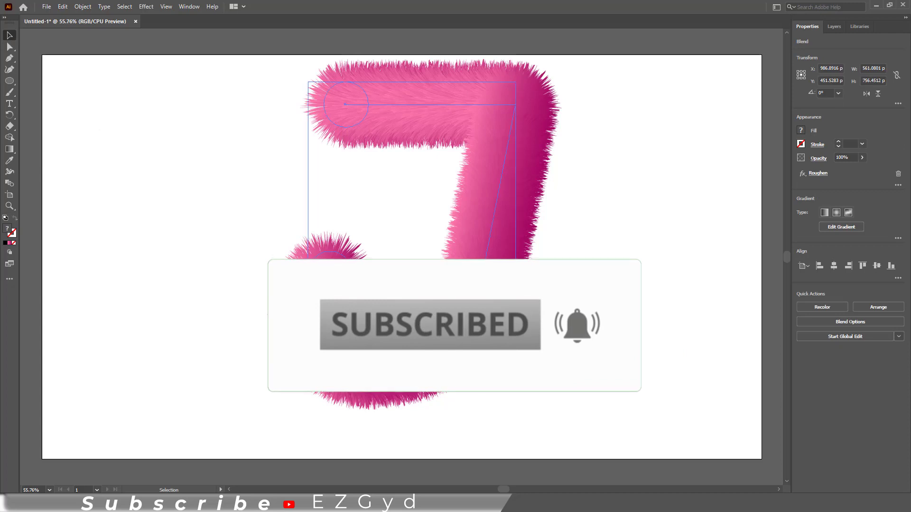
left_click_drag(503, 347, 505, 361)
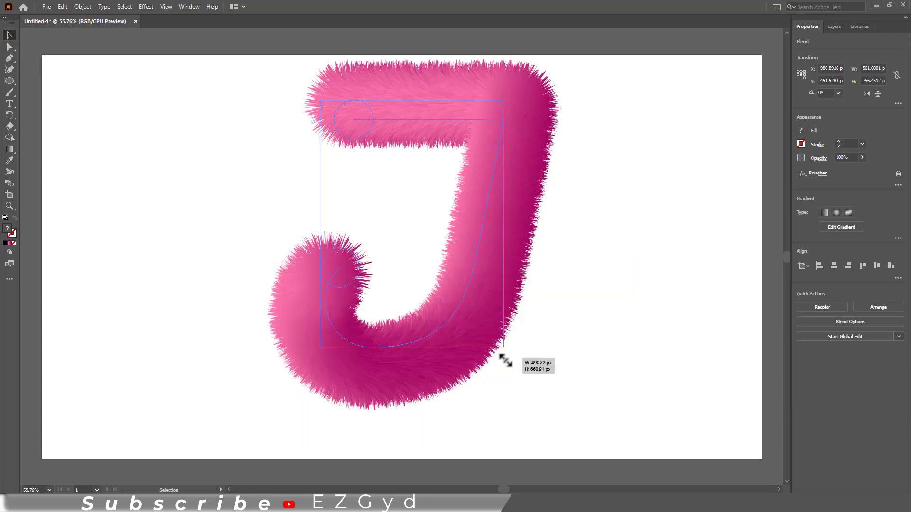
left_click_drag(506, 361, 486, 346)
left_click(565, 311)
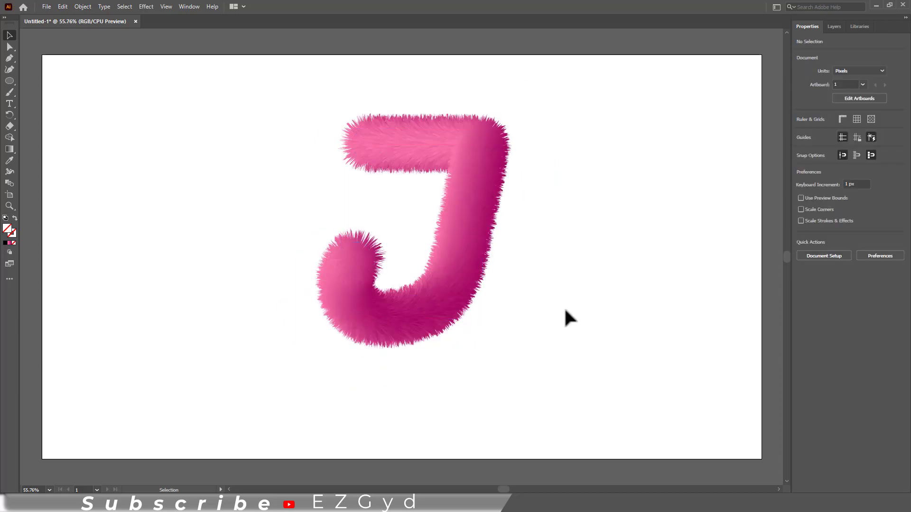
left_click(422, 293)
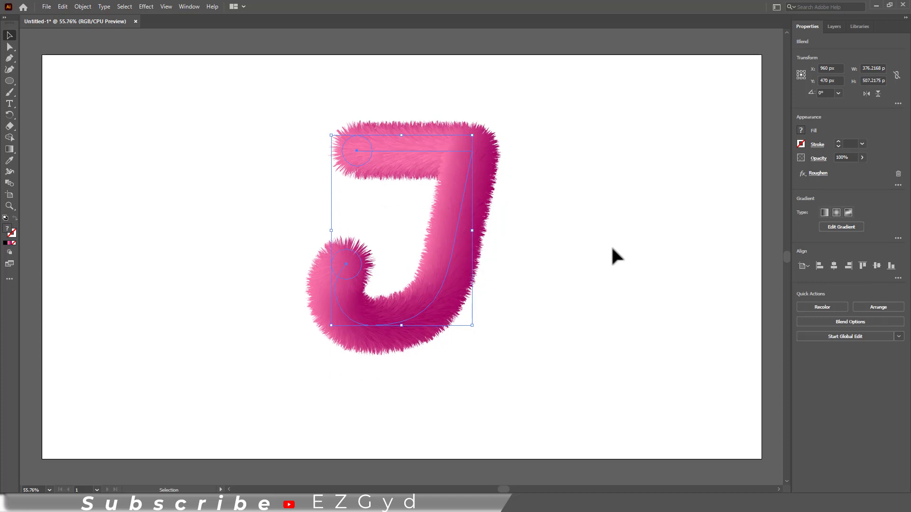
left_click(303, 215)
Draw a flat ellipse below the J and fill it with pink
left_click(10, 81)
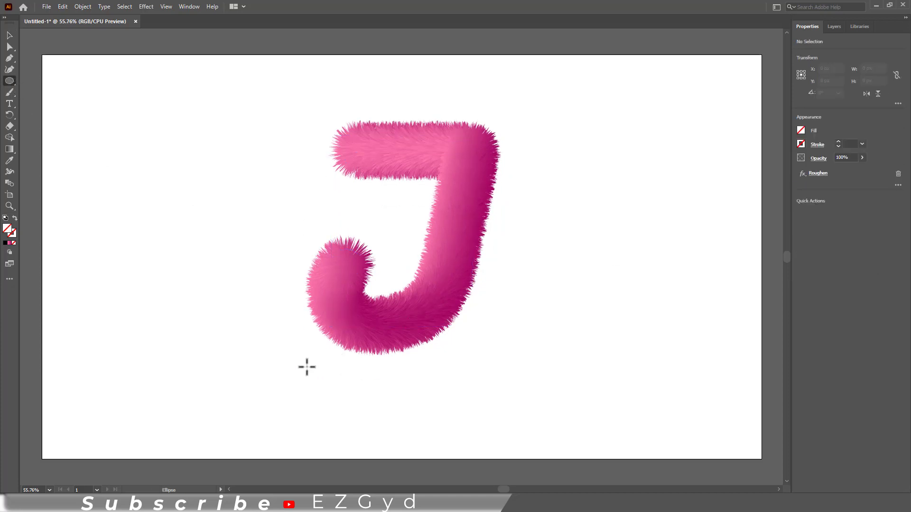
left_click_drag(307, 366, 463, 379)
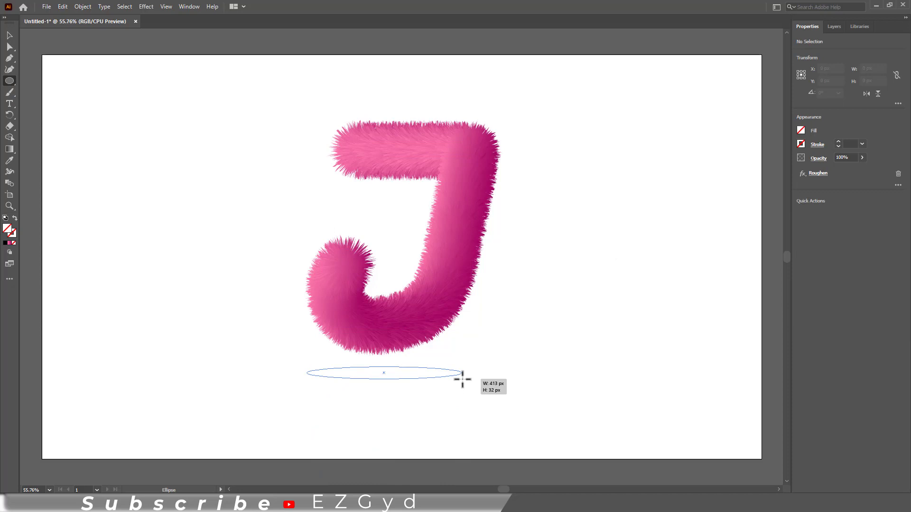
left_click(801, 130)
left_click(730, 199)
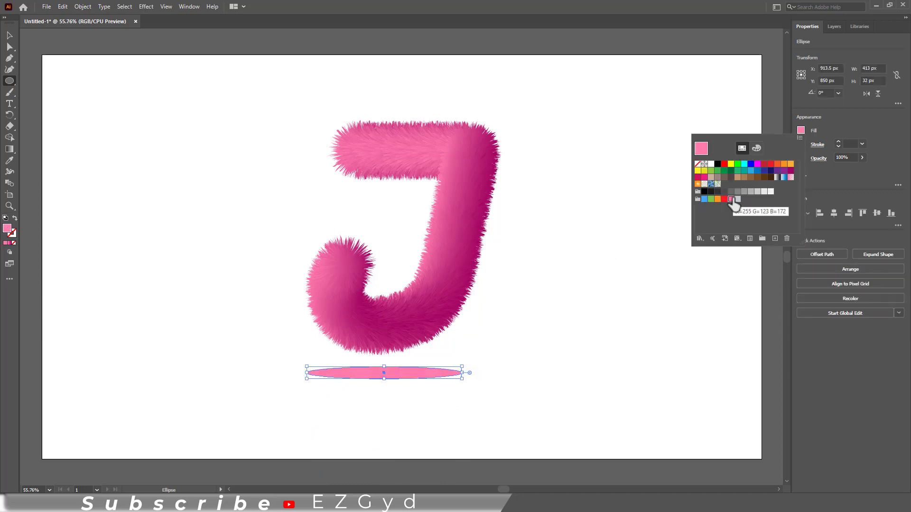
left_click(147, 6)
Apply a Feather effect with a 13 px radius to the ellipse
left_click(147, 6)
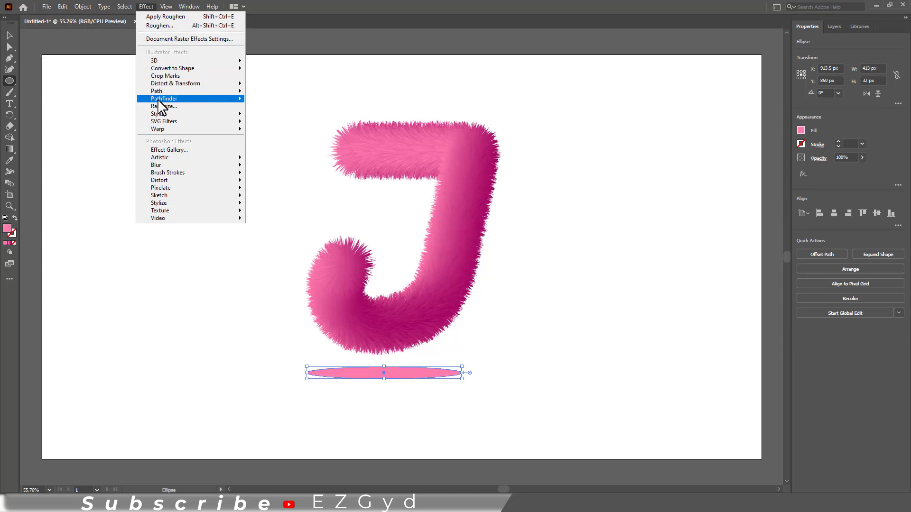
mouse_move(233, 114)
left_click(270, 126)
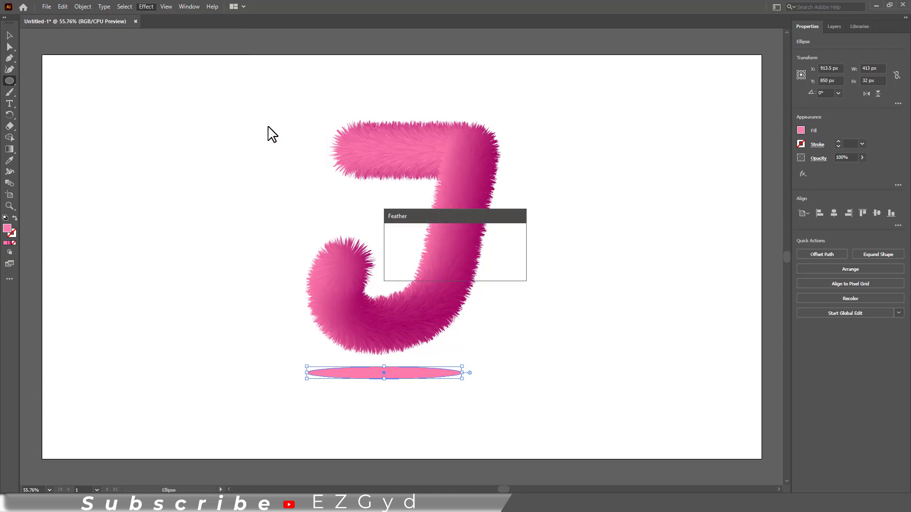
key("Up")
key("Up")
key("Up")
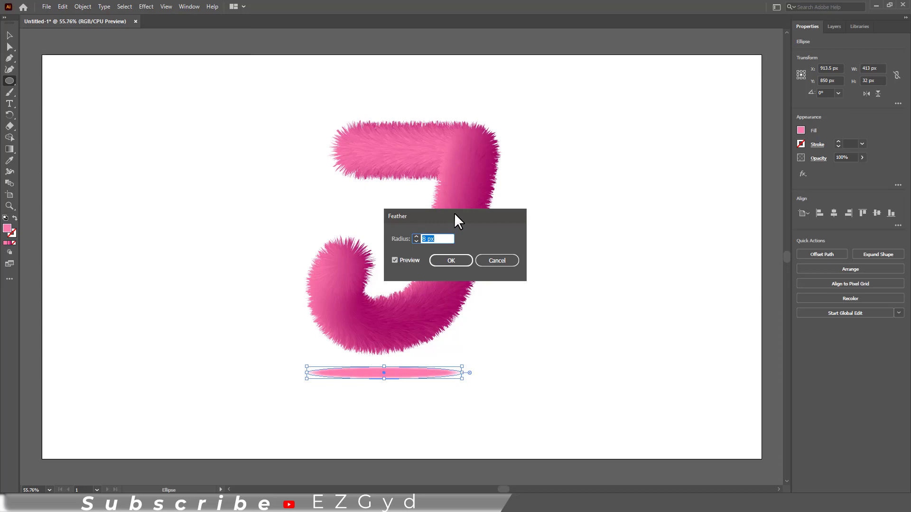
left_click_drag(454, 213, 566, 231)
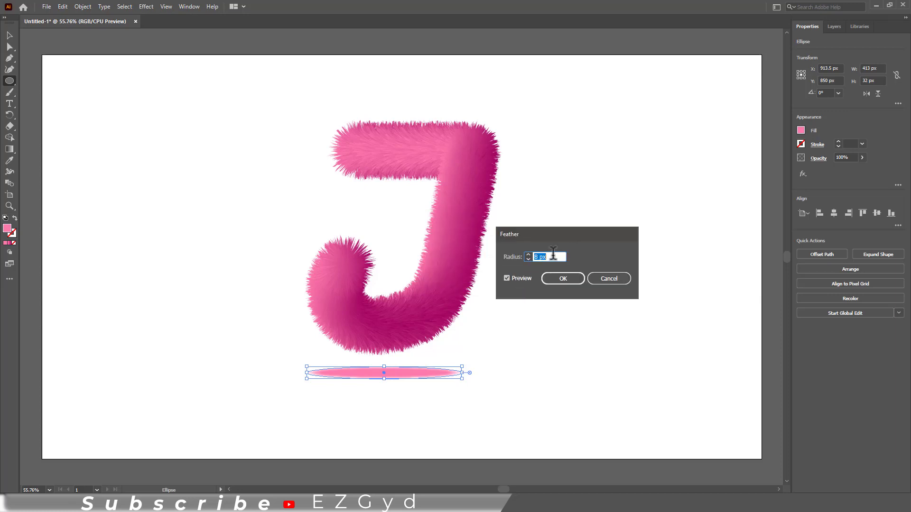
key("Up")
key("Up")
key("Up")
key("Up")
key("Up")
key("Up")
key("Up")
key("Up")
key("Up")
key("Up")
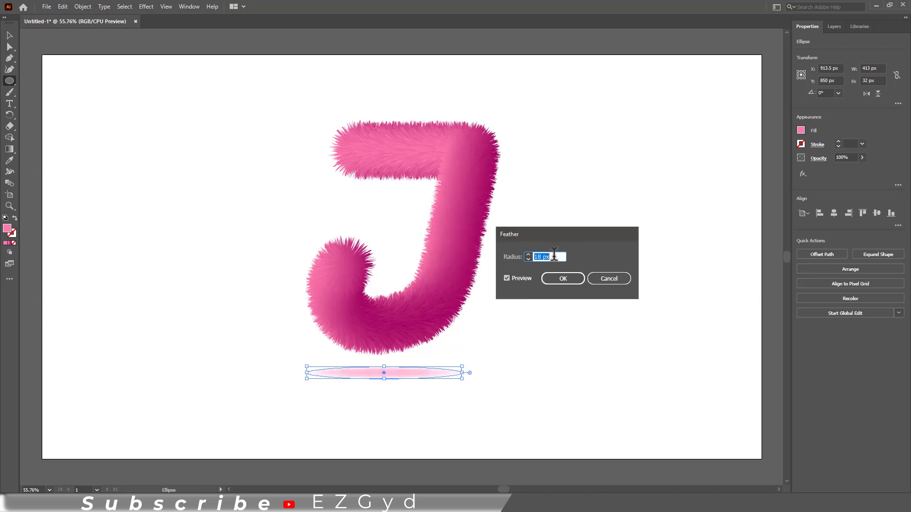
key("Down")
key("Down")
key("Down")
key("Down")
key("Down")
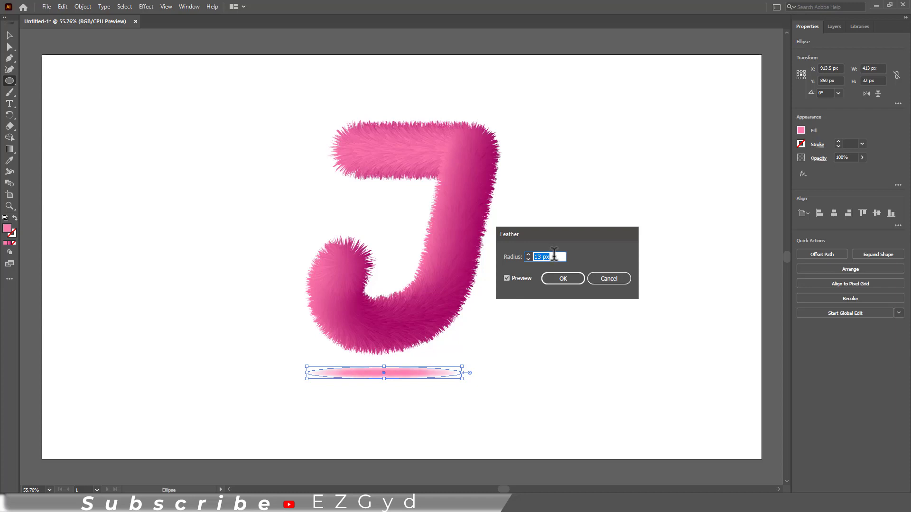
key("Down")
left_click(563, 281)
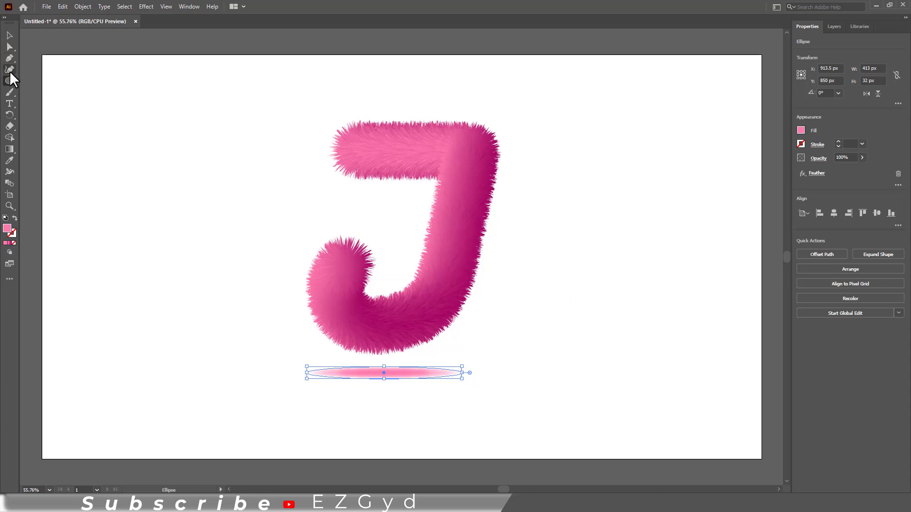
Create a 1920 × 1080 px rectangle
left_click_drag(9, 80, 36, 83)
left_click(55, 79)
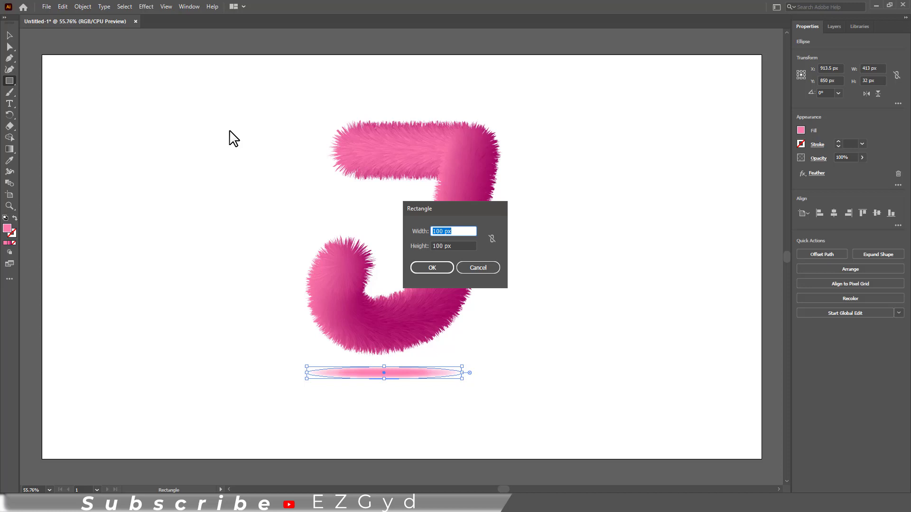
type("1920")
key("Tab")
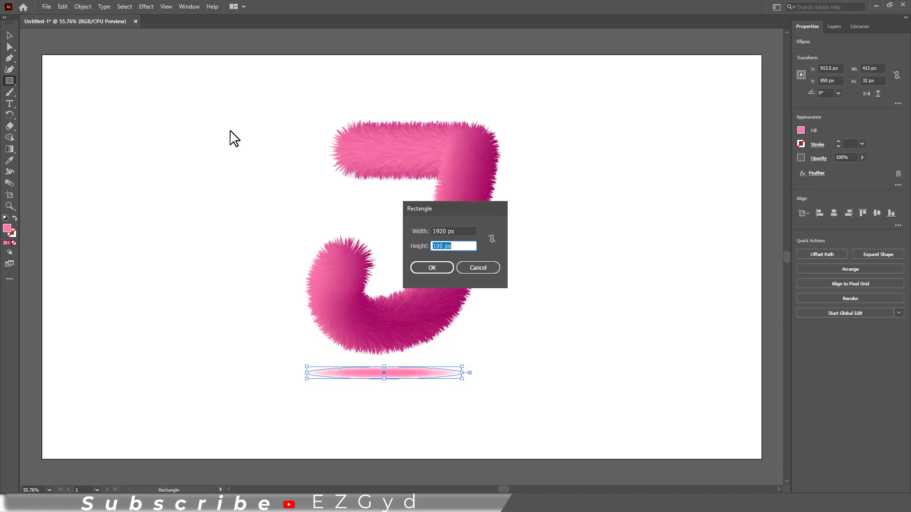
type("1080")
left_click(432, 266)
Centre the rectangle on the artboard, send it to the back, and fill it off-white
left_click(10, 37)
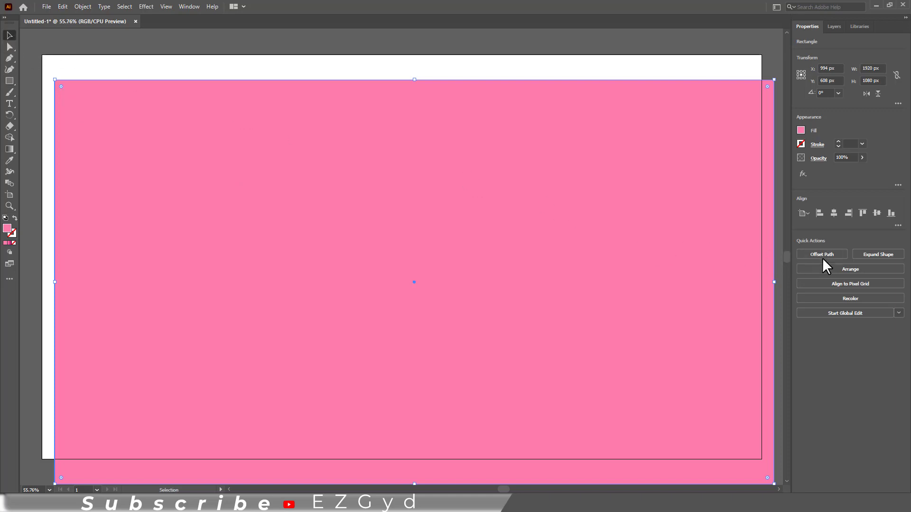
left_click(834, 214)
left_click(877, 215)
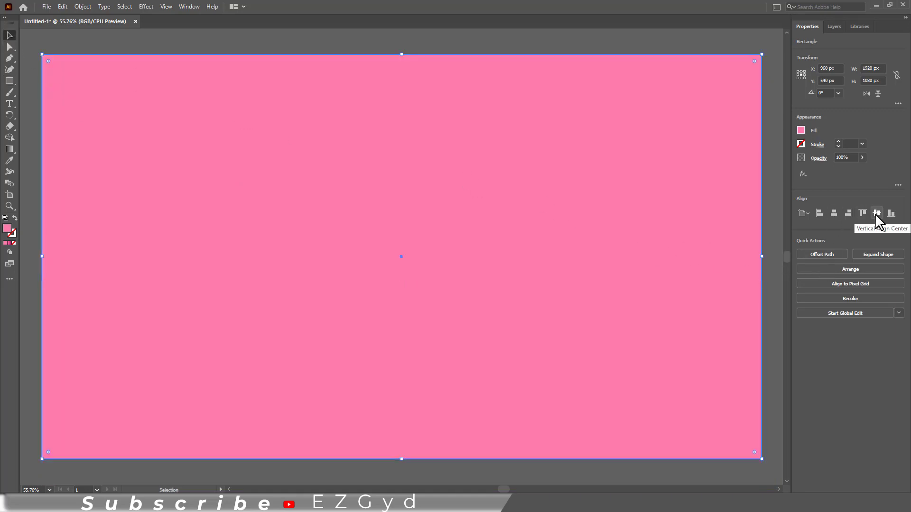
right_click(95, 119)
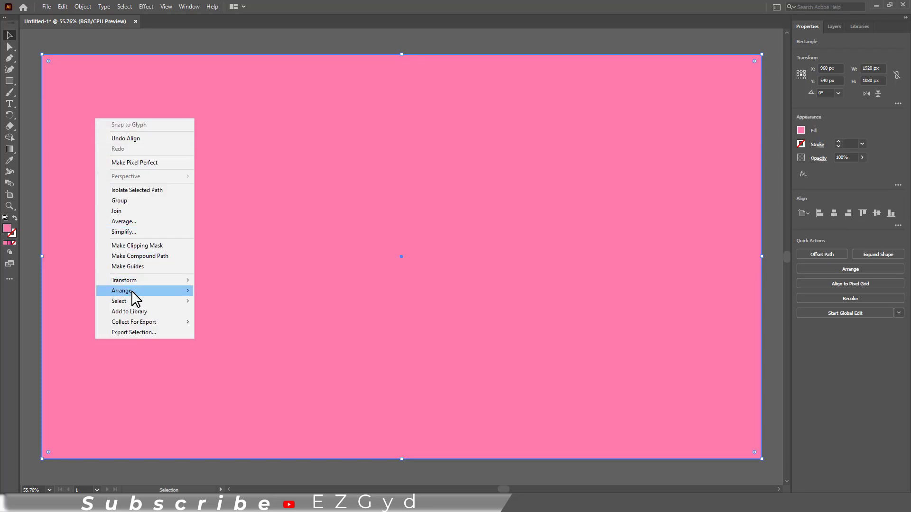
mouse_move(188, 295)
left_click(233, 322)
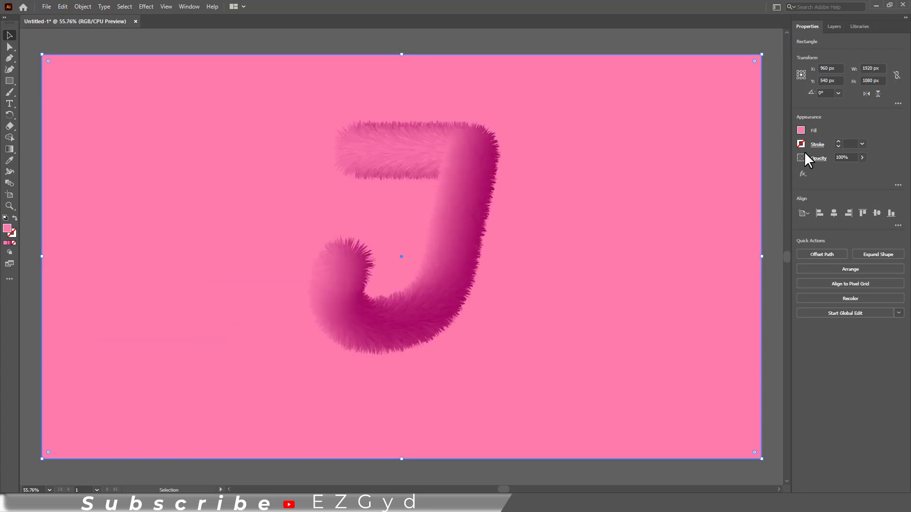
left_click(800, 130)
left_click(771, 191)
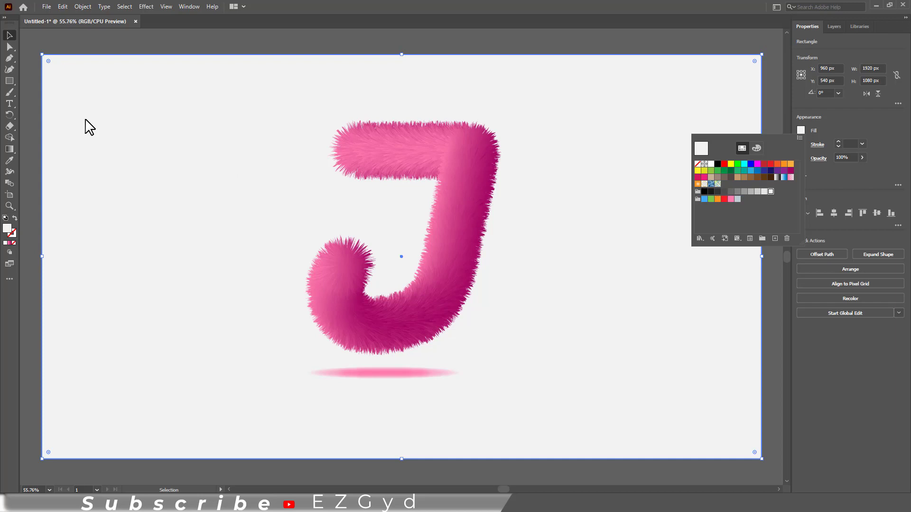
key("Escape")
Apply a pink-to-magenta linear gradient to the background at a 90° angle
left_click(10, 150)
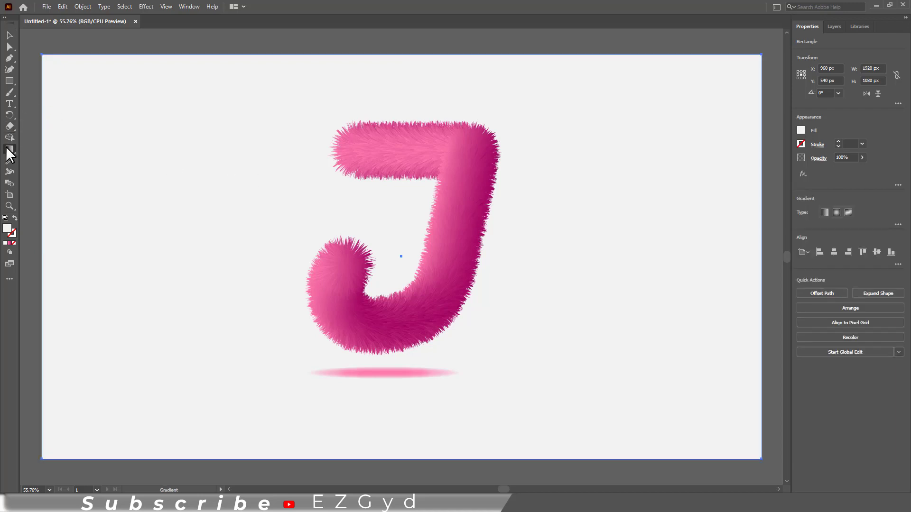
double_click(7, 148)
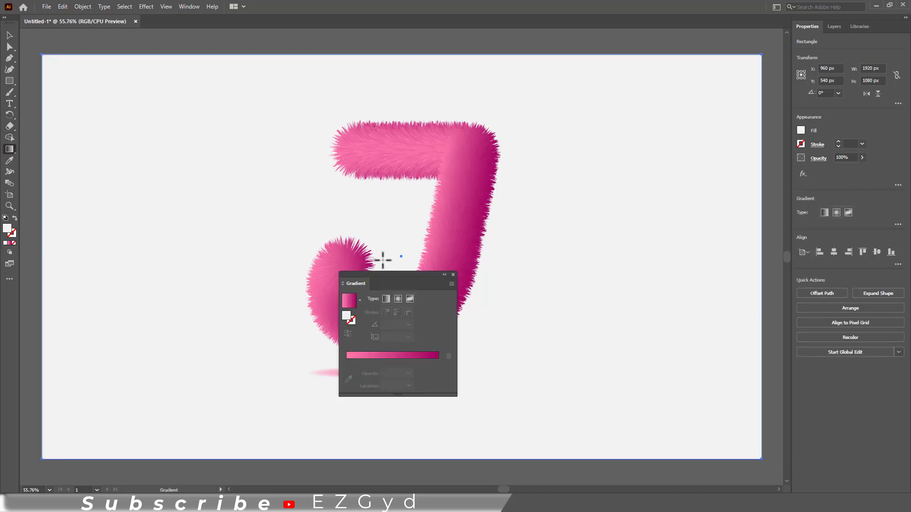
left_click(349, 300)
left_click_drag(400, 274, 635, 253)
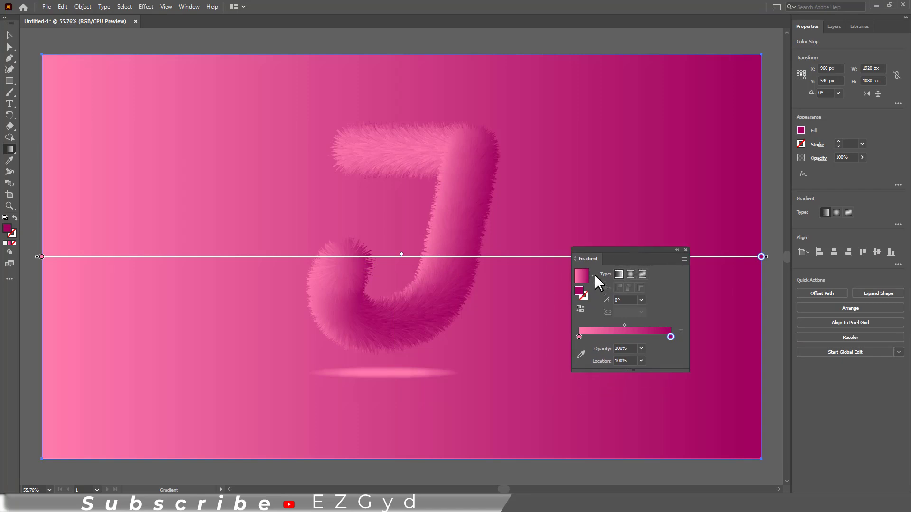
left_click(641, 300)
left_click(645, 335)
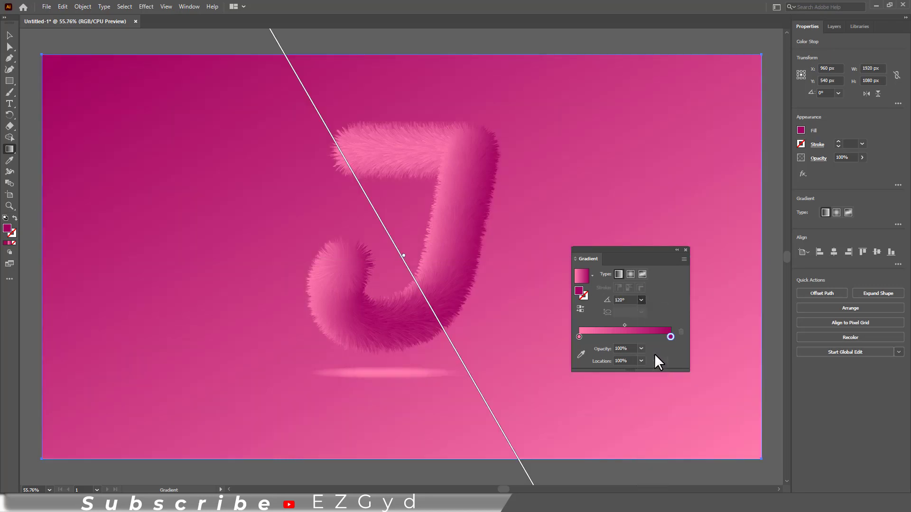
Put dark magenta at the gradient start and pink at the end, with the midpoint near 87%
left_click(641, 361)
left_click(641, 361)
left_click_drag(579, 337, 712, 337)
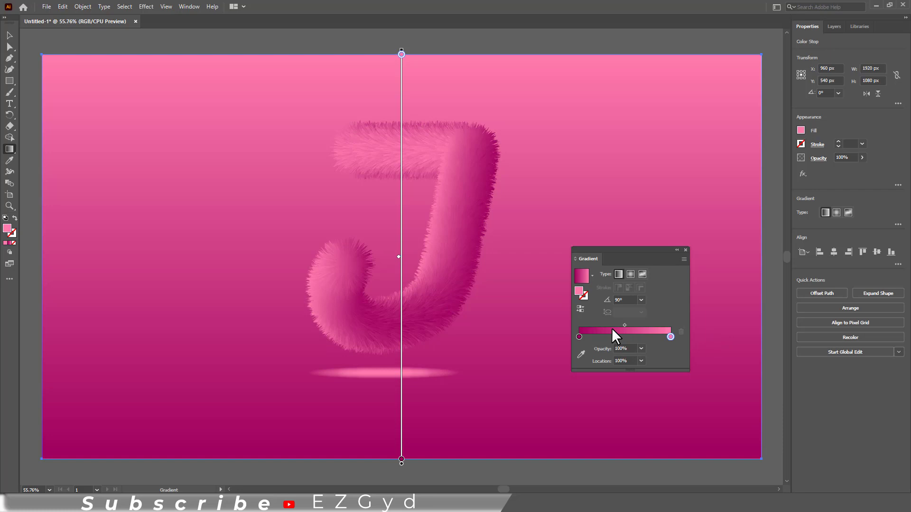
left_click_drag(581, 337, 610, 337)
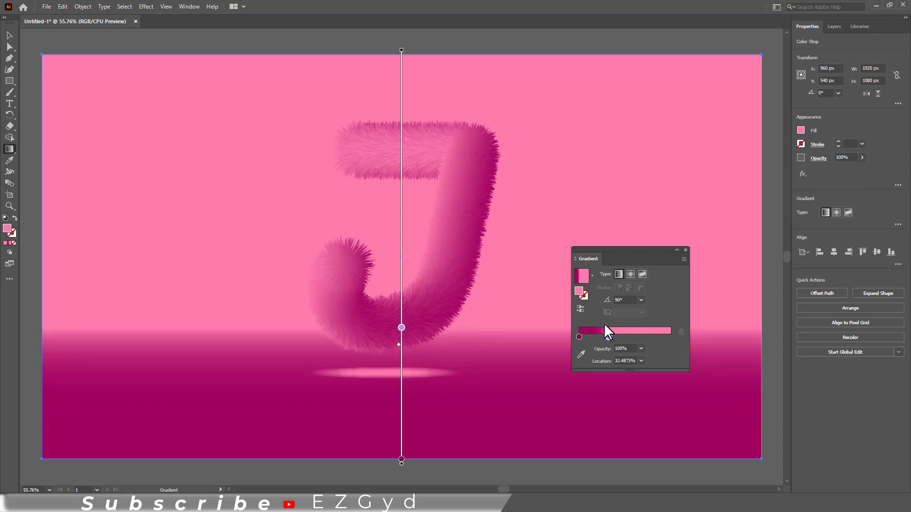
left_click(605, 325)
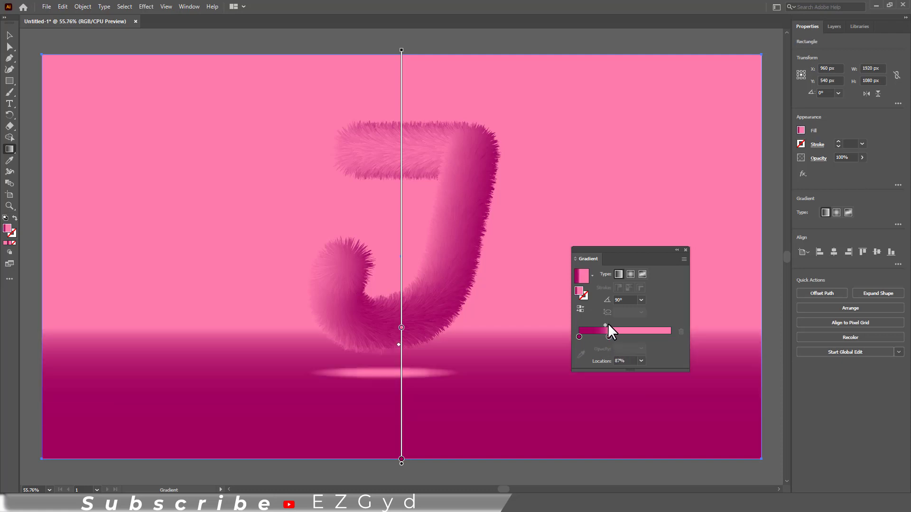
left_click_drag(608, 337, 600, 337)
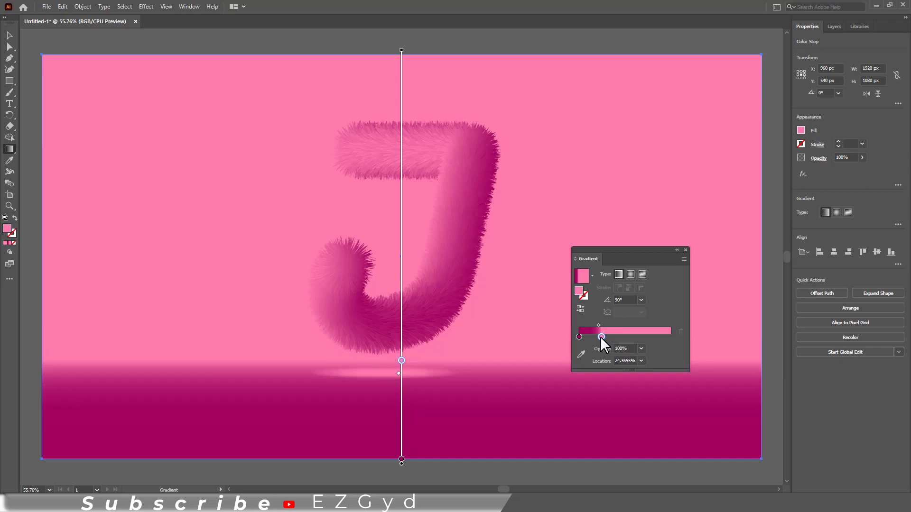
left_click(685, 250)
Nudge the furry J down to Y 500 px, deselect it, and zoom out to the artboard
key("v")
left_click(494, 209)
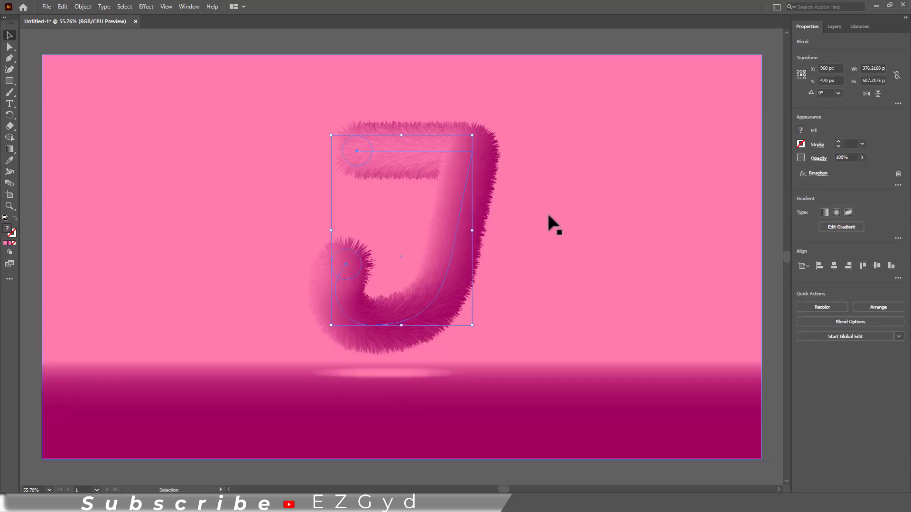
key("shift+Down")
key("shift+Down")
key("shift+Down")
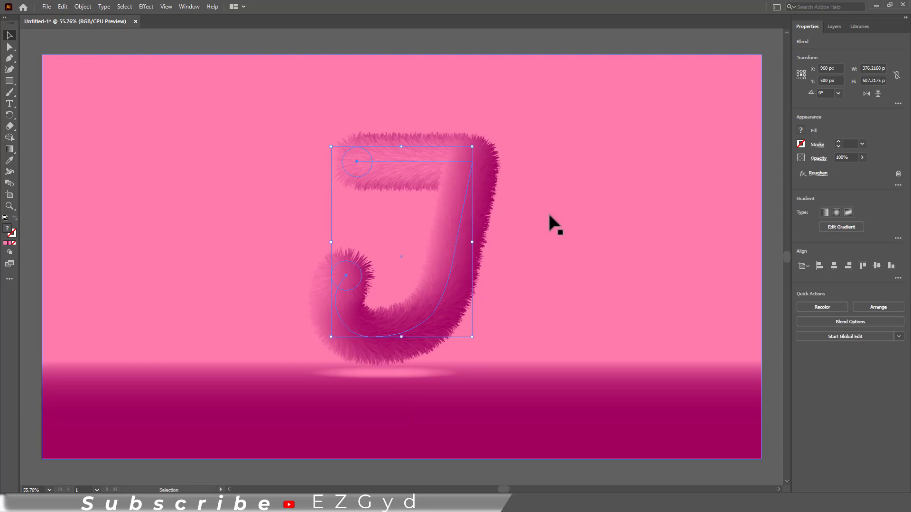
left_click(548, 212)
key("ctrl+minus")
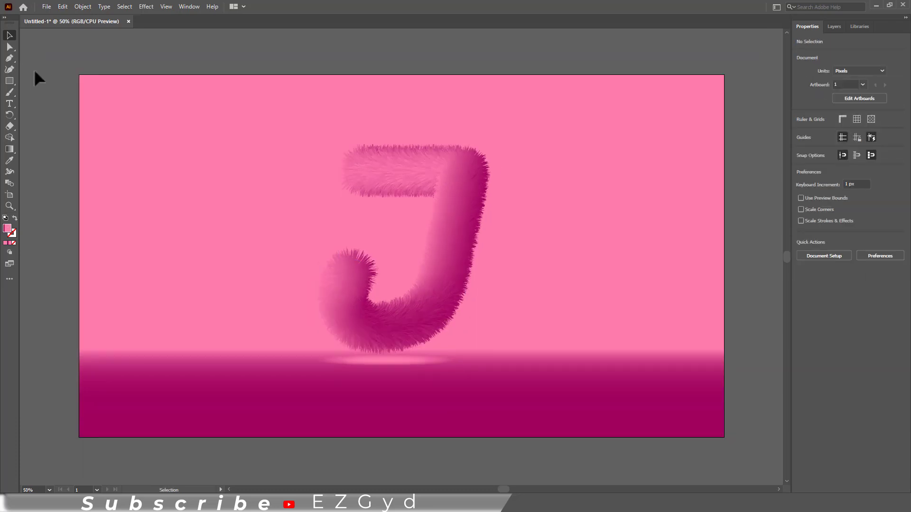